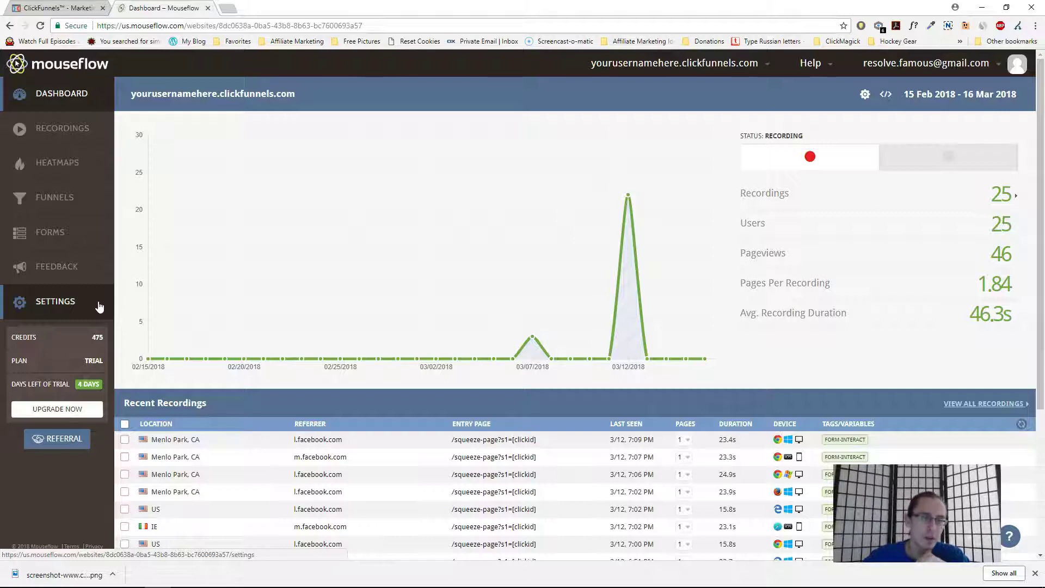
- Open the site's Tracking Code dialog and copy the Mouseflow install script to the clipboard
{"action": "left_click", "coordinate": [99, 306]}
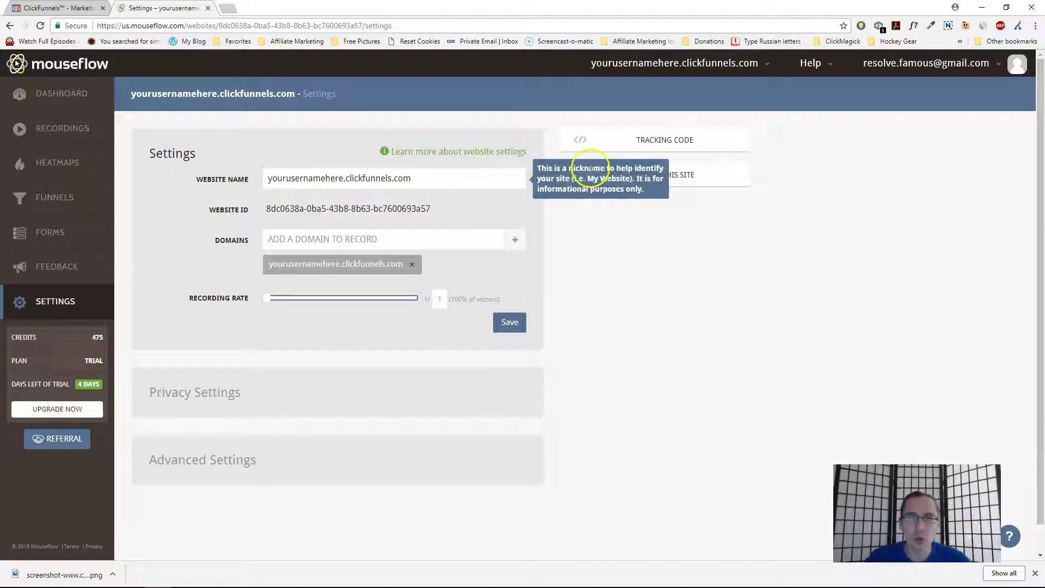
{"action": "left_click", "coordinate": [50, 310]}
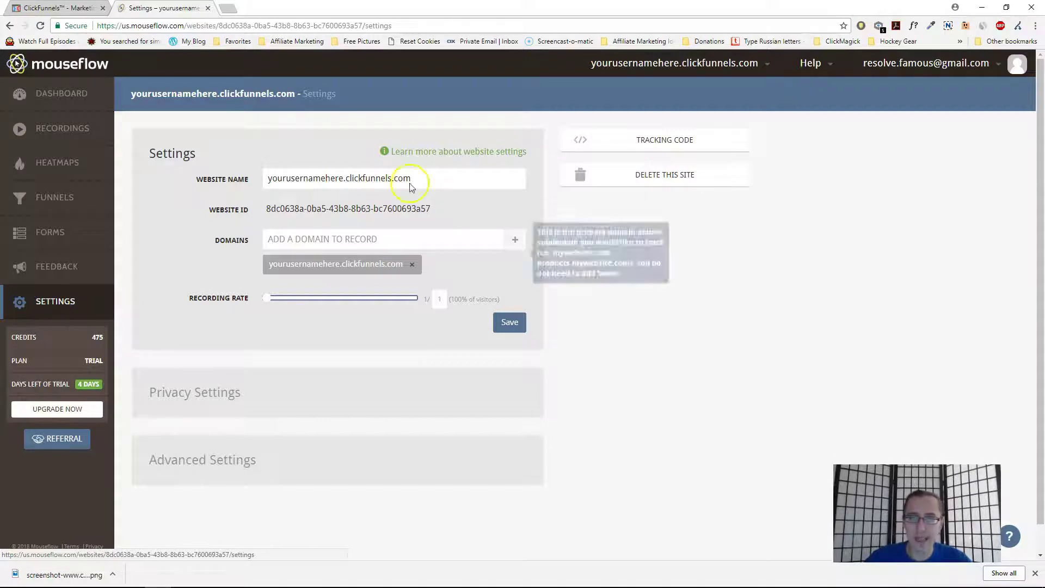
{"action": "left_click", "coordinate": [597, 148]}
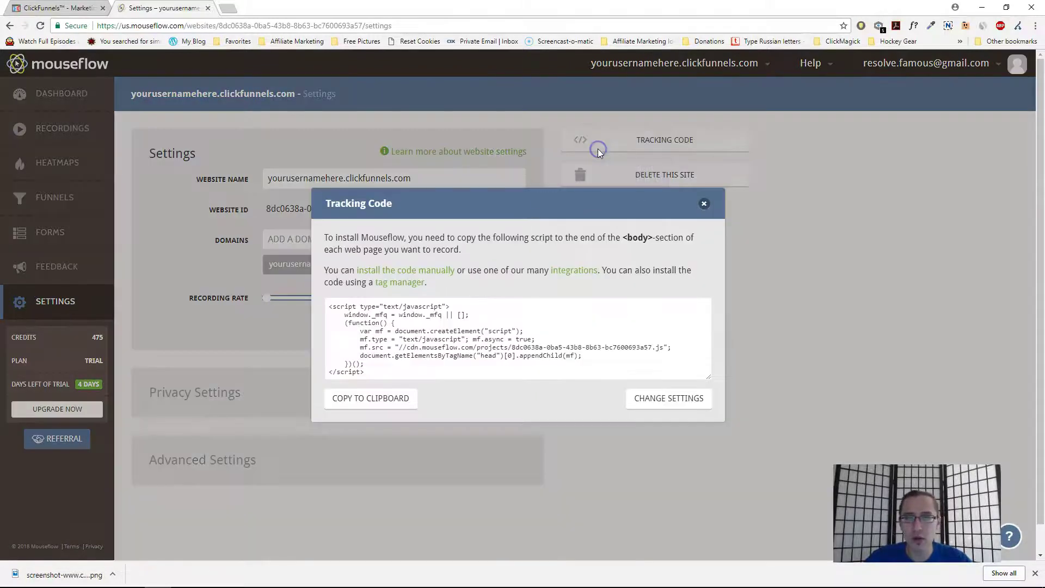
{"action": "left_click", "coordinate": [358, 397]}
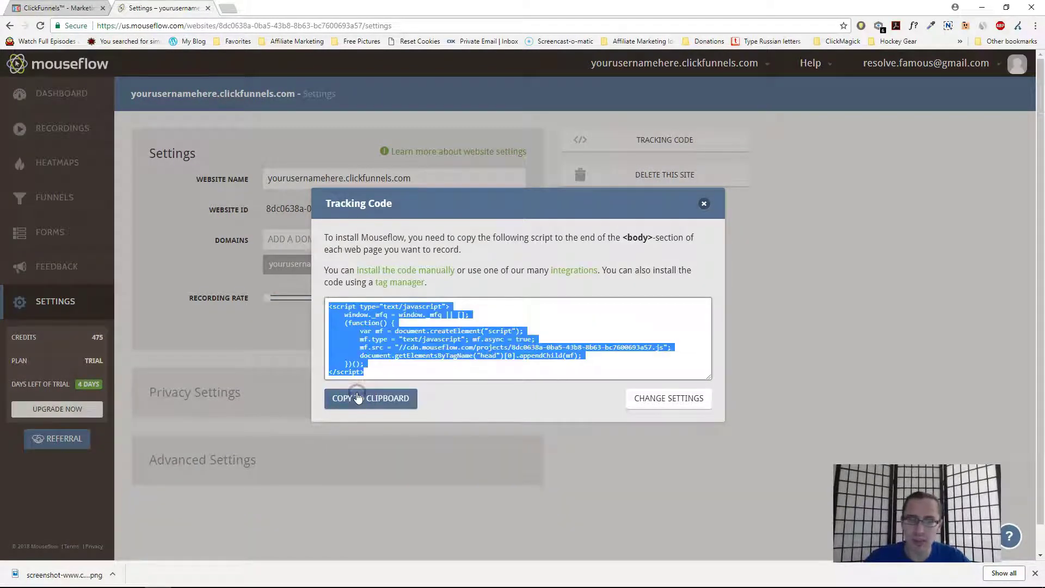
{"action": "left_click", "coordinate": [420, 359]}
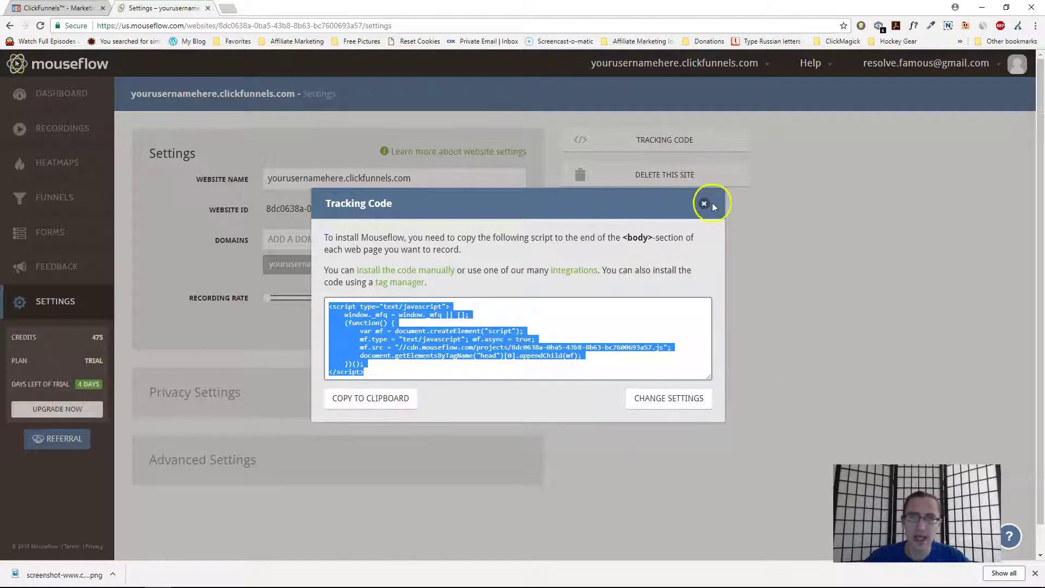
{"action": "left_click_drag", "start_coordinate": [447, 238], "coordinate": [673, 234]}
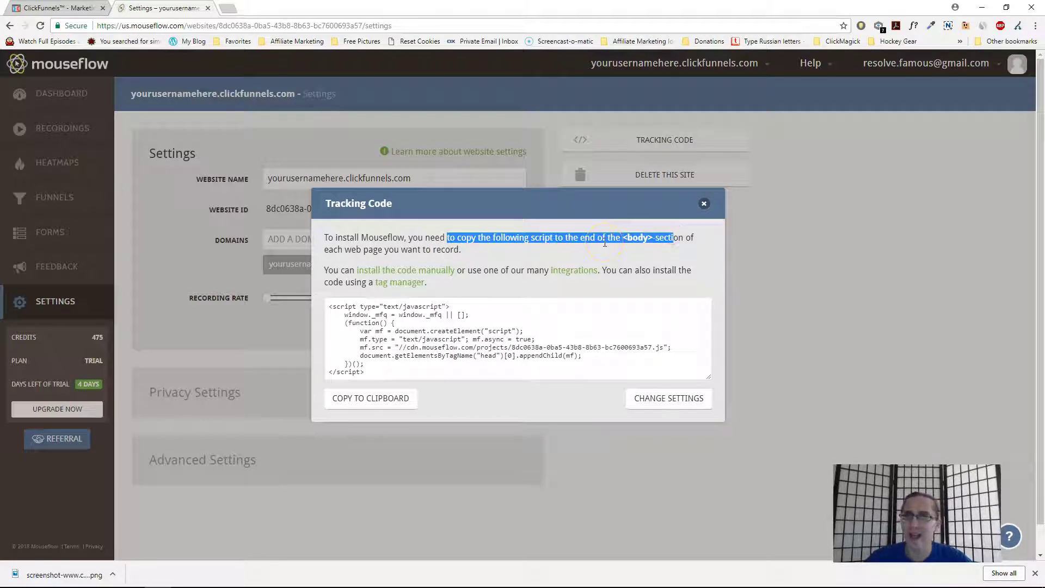
{"action": "left_click", "coordinate": [408, 312]}
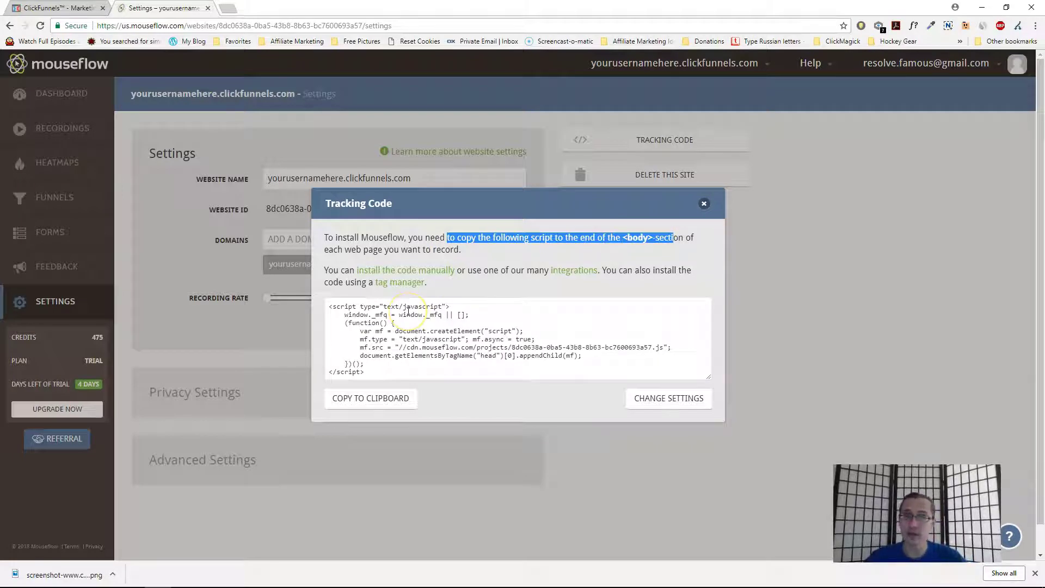
{"action": "left_click", "coordinate": [411, 313]}
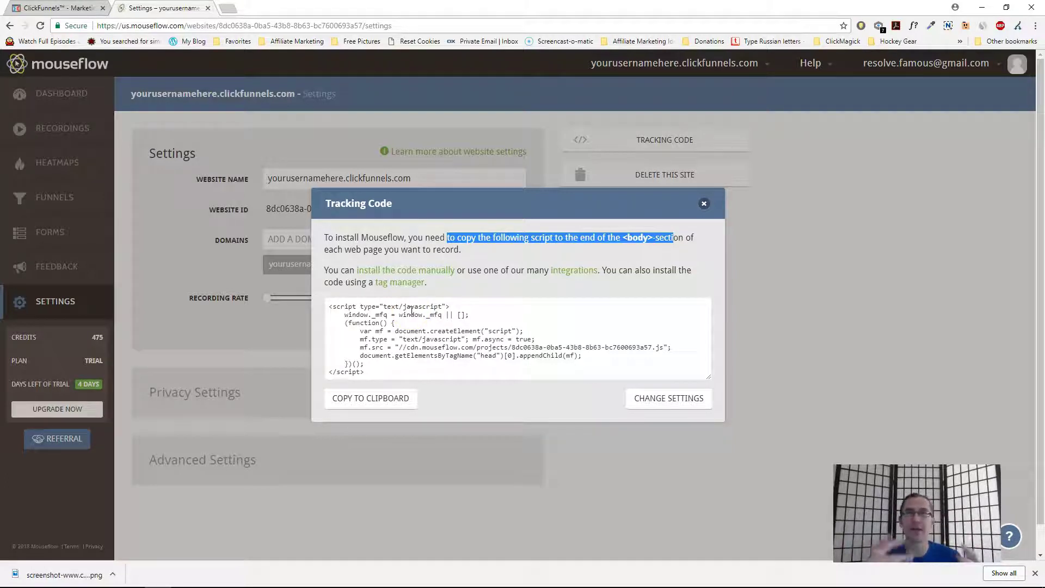
- Close the Tracking Code dialog and go to the ClickFunnels funnel's settings
{"action": "left_click", "coordinate": [703, 204]}
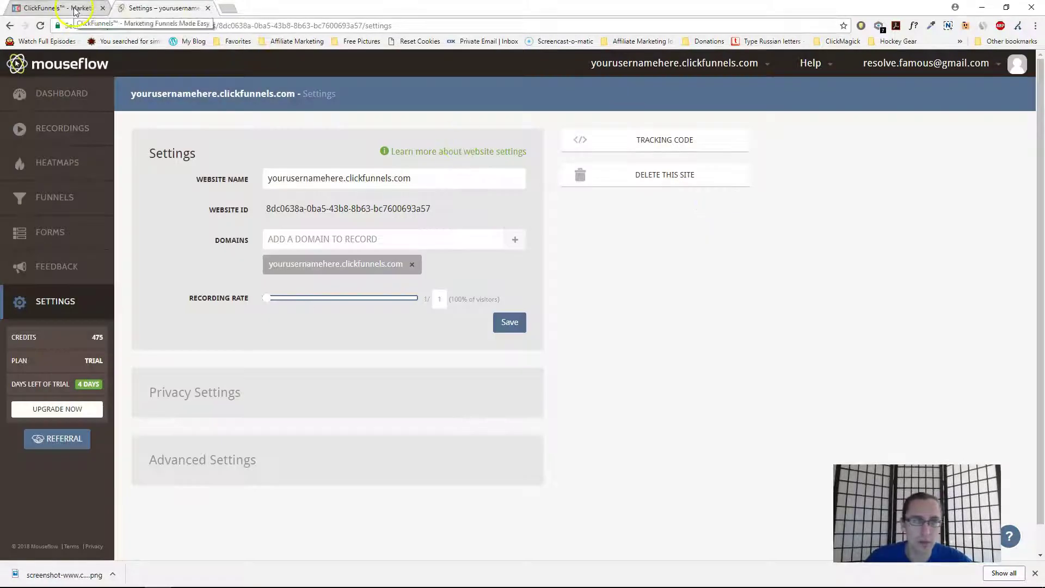
{"action": "left_click", "coordinate": [71, 8]}
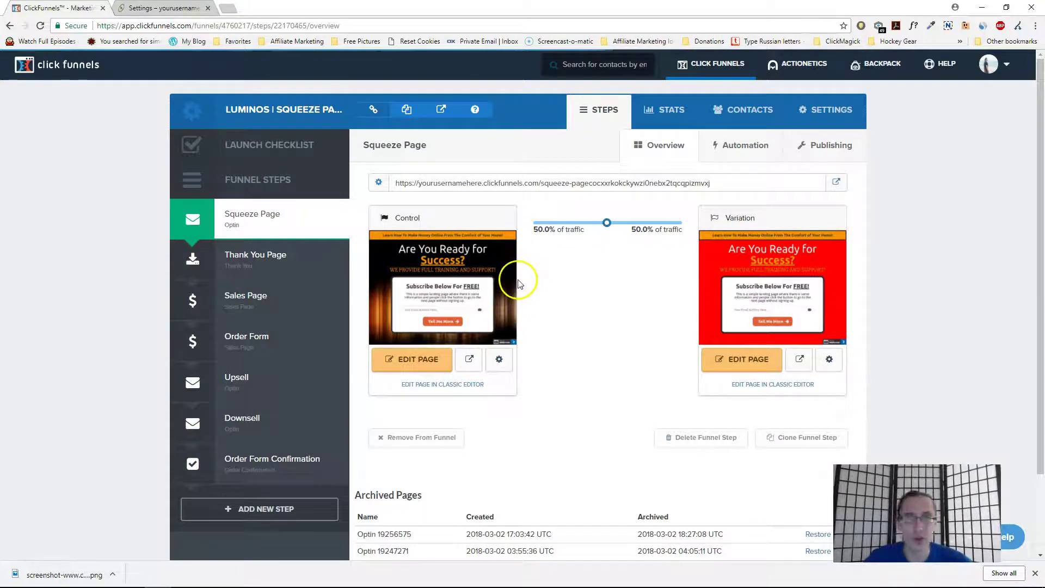
{"action": "mouse_move", "coordinate": [513, 278]}
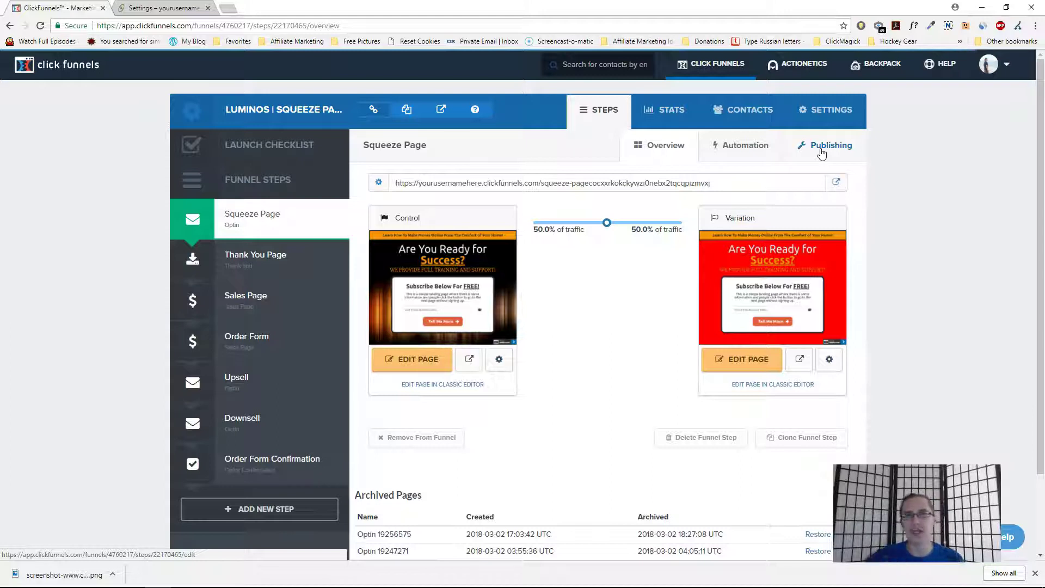
{"action": "left_click", "coordinate": [825, 111]}
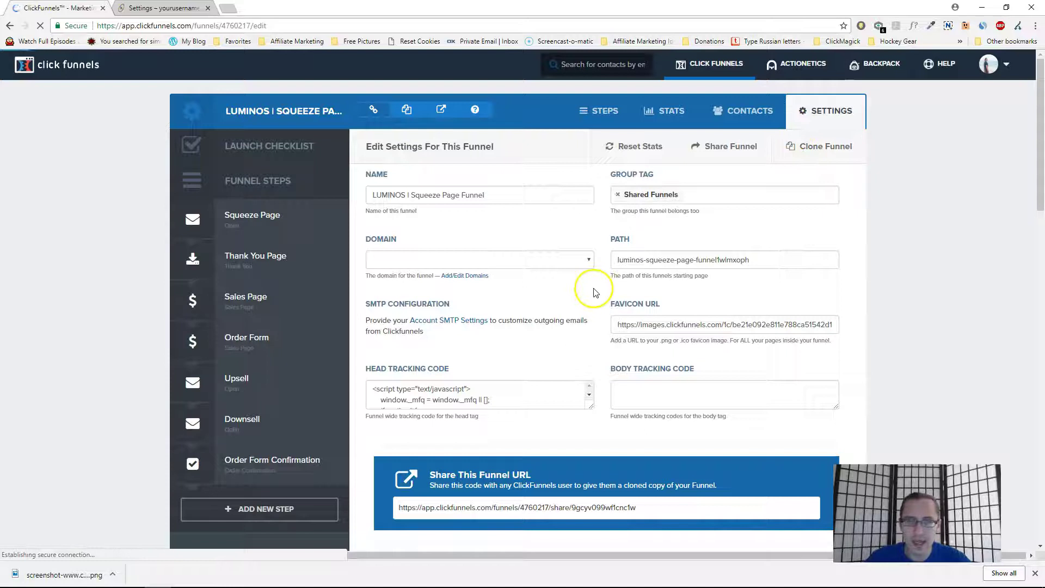
- Verify the Mouseflow script is in the Head Tracking Code field and save the funnel settings
{"action": "scroll", "coordinate": [577, 310], "scroll_direction": "down", "scroll_amount": 1}
{"action": "left_click_drag", "start_coordinate": [589, 351], "coordinate": [687, 534]}
{"action": "left_click_drag", "start_coordinate": [410, 434], "coordinate": [356, 325]}
{"action": "left_click", "coordinate": [357, 325]}
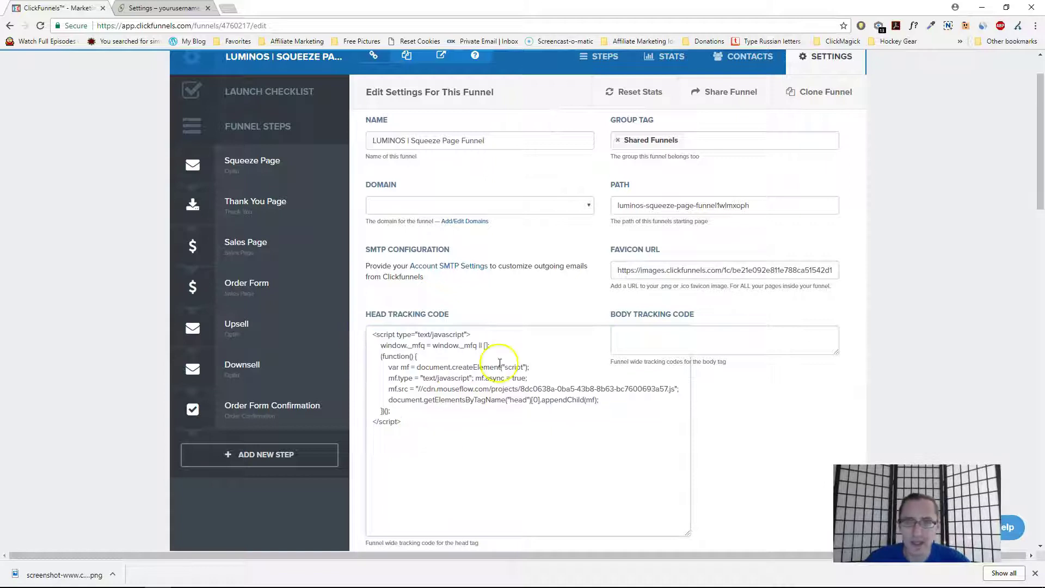
{"action": "left_click_drag", "start_coordinate": [688, 534], "coordinate": [586, 483]}
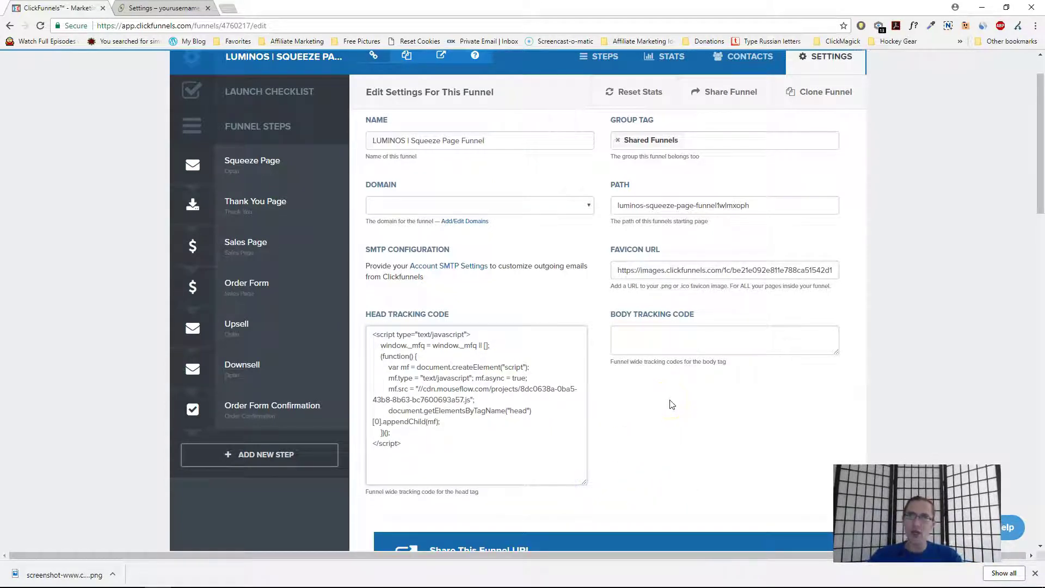
{"action": "scroll", "coordinate": [882, 347], "scroll_direction": "down", "scroll_amount": 3}
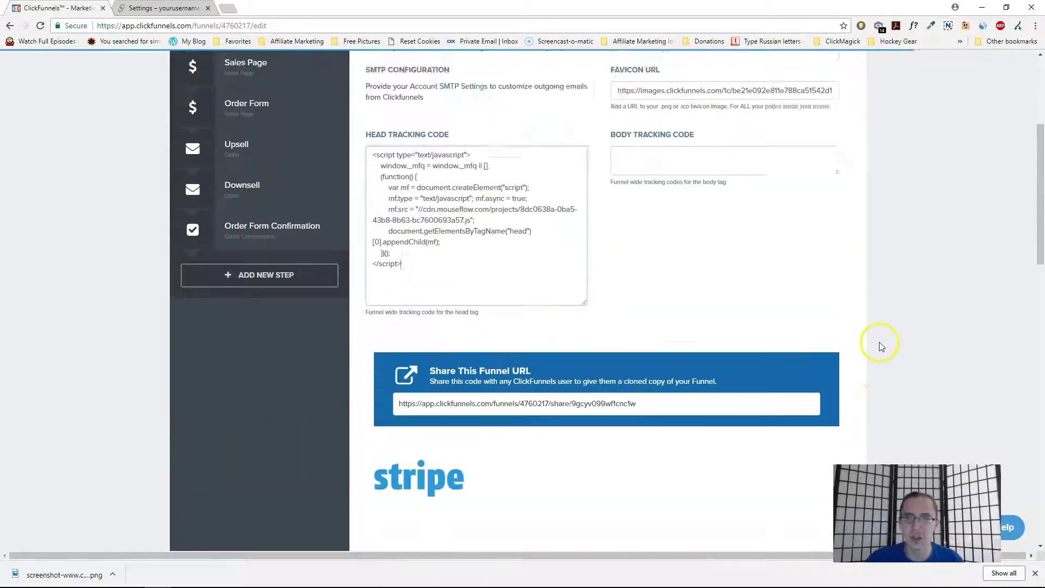
{"action": "scroll", "coordinate": [881, 347], "scroll_direction": "down", "scroll_amount": 10}
{"action": "left_click", "coordinate": [779, 458]}
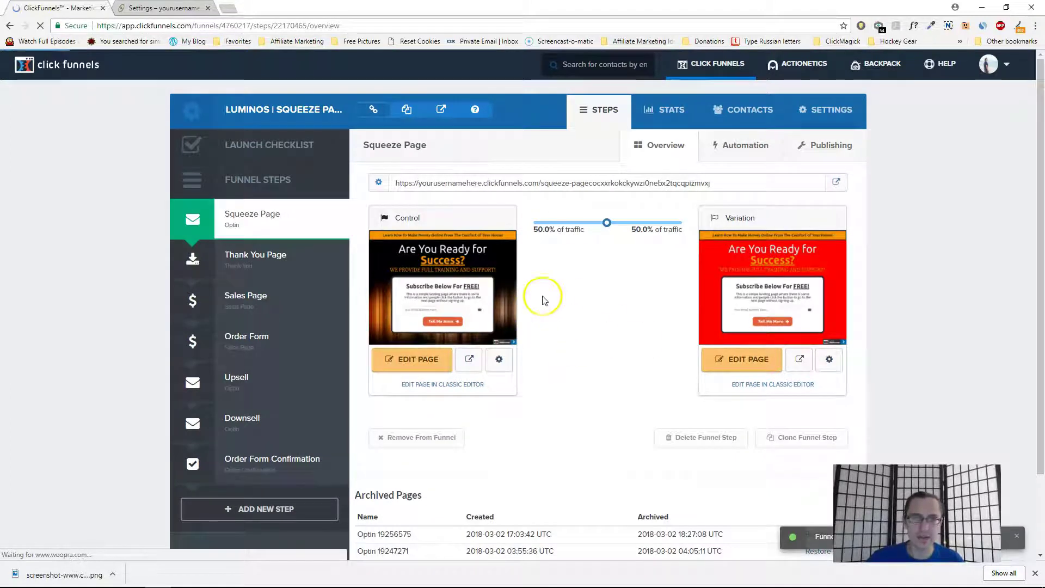
{"action": "left_click", "coordinate": [398, 369]}
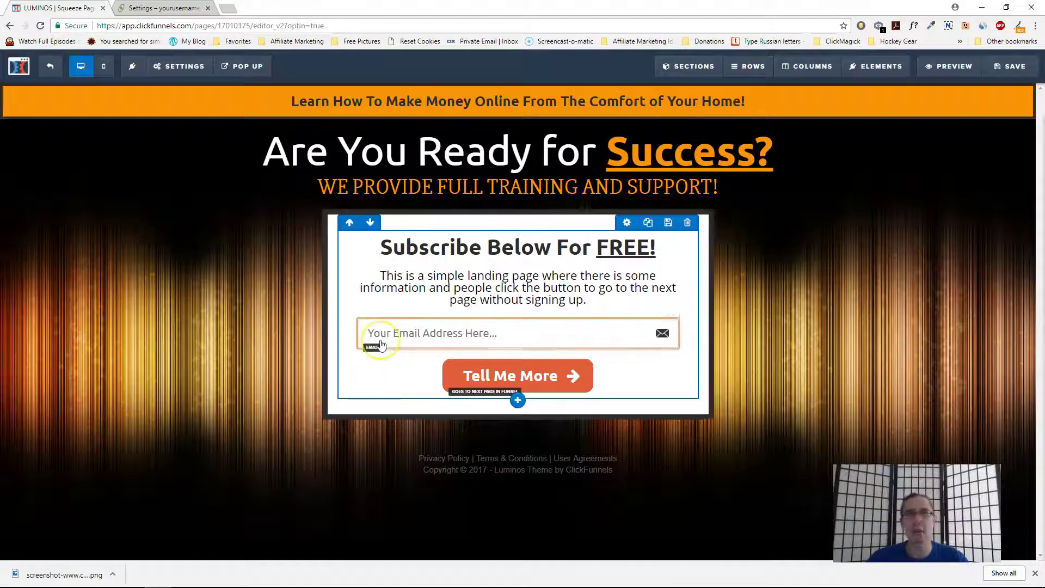
{"action": "left_click", "coordinate": [381, 345]}
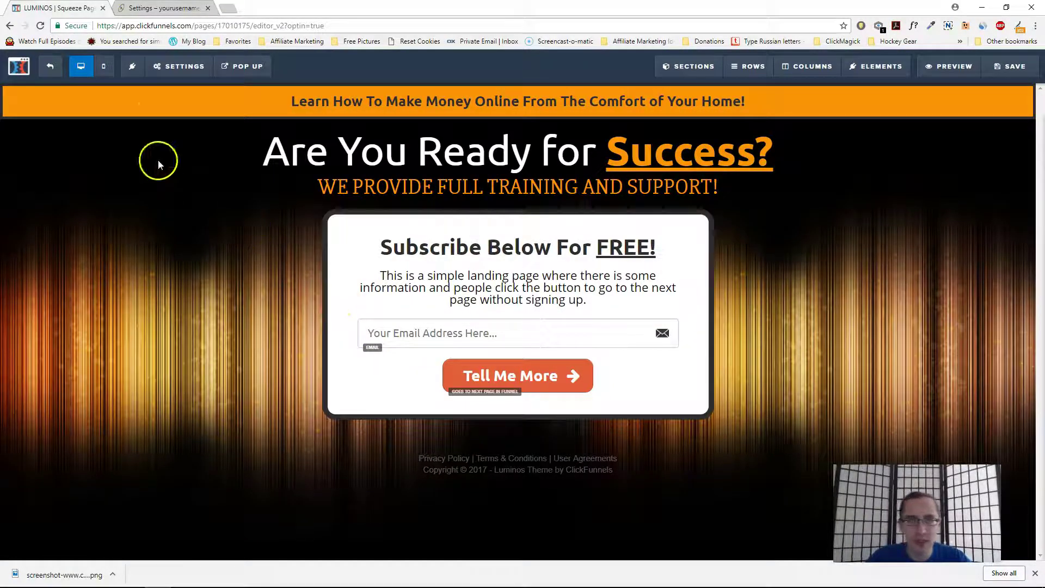
{"action": "left_click", "coordinate": [173, 66]}
{"action": "left_click", "coordinate": [179, 132]}
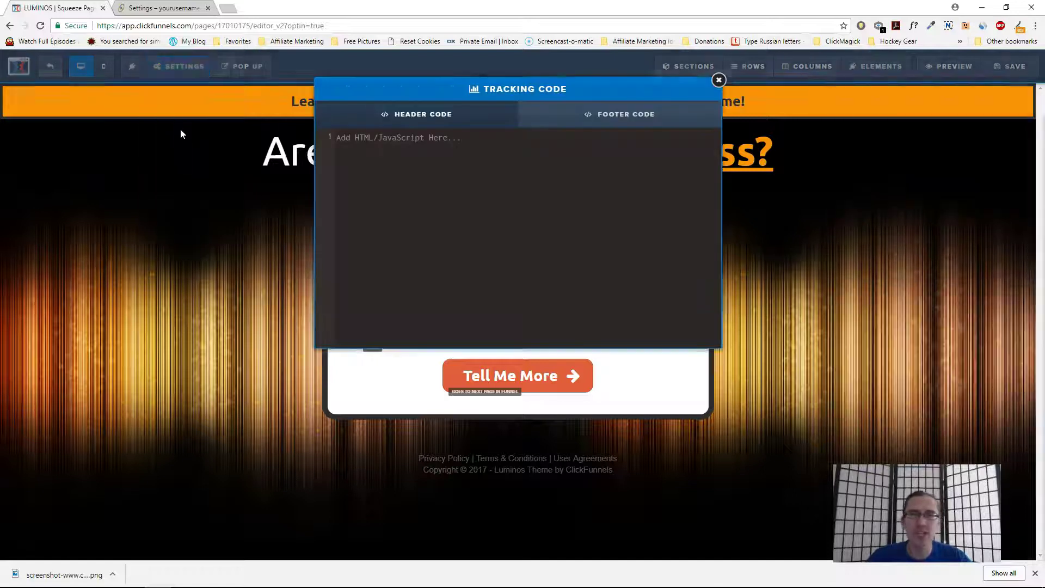
{"action": "left_click", "coordinate": [374, 141]}
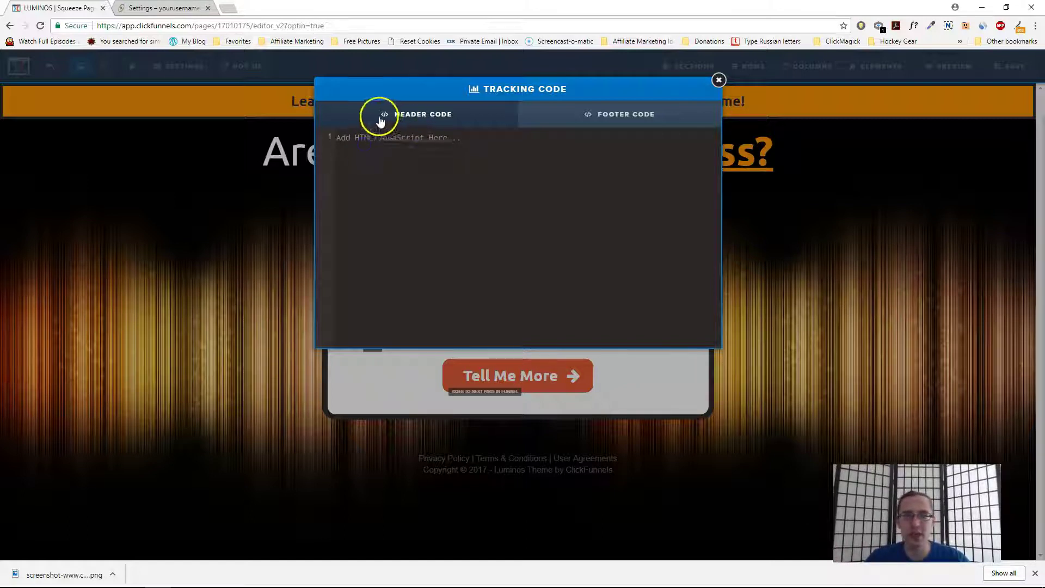
{"action": "key", "text": "ctrl+v"}
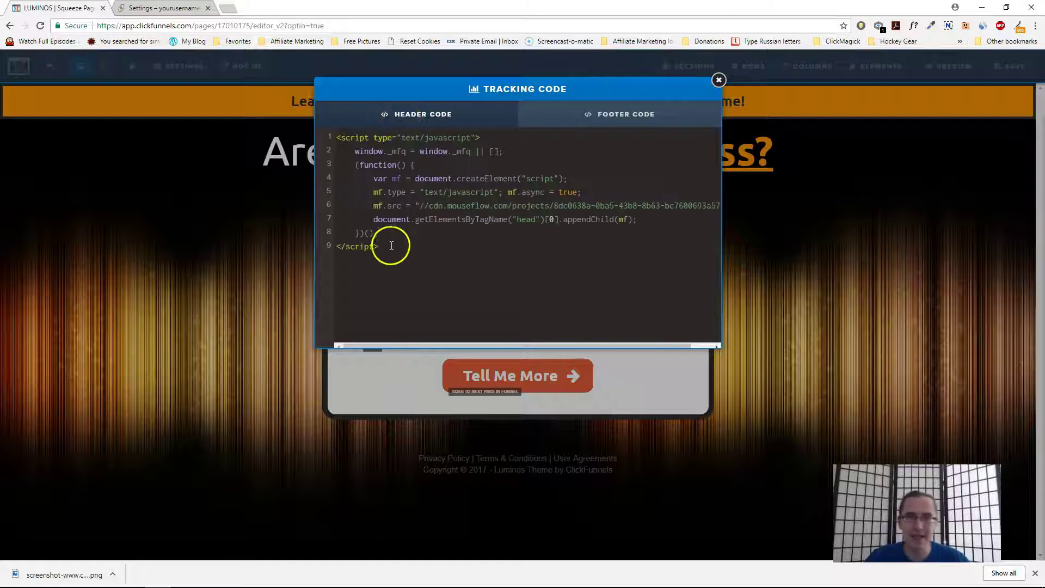
{"action": "left_click_drag", "start_coordinate": [389, 251], "coordinate": [316, 134]}
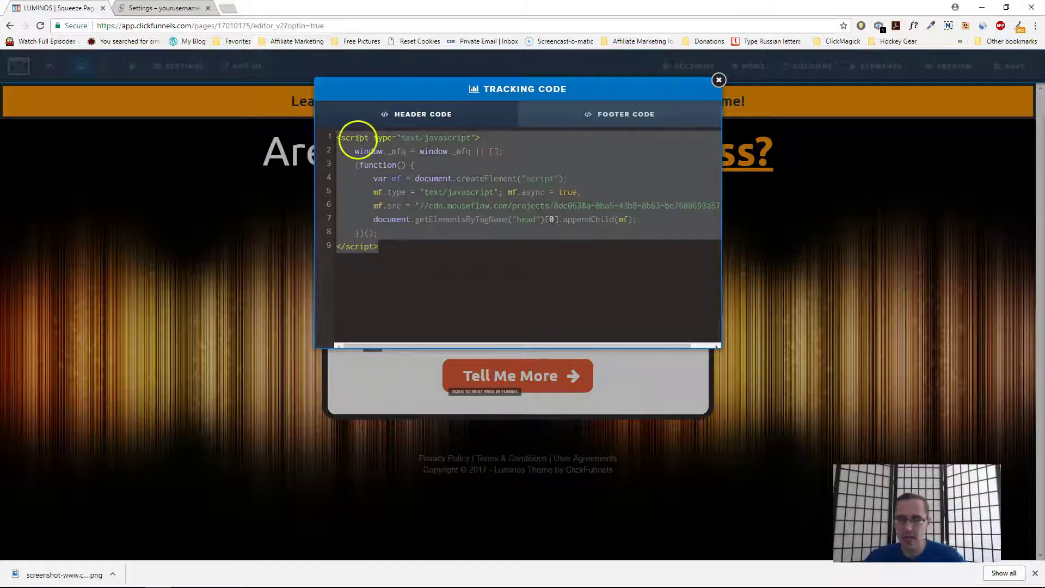
{"action": "key", "text": "BackSpace"}
{"action": "left_click", "coordinate": [719, 81]}
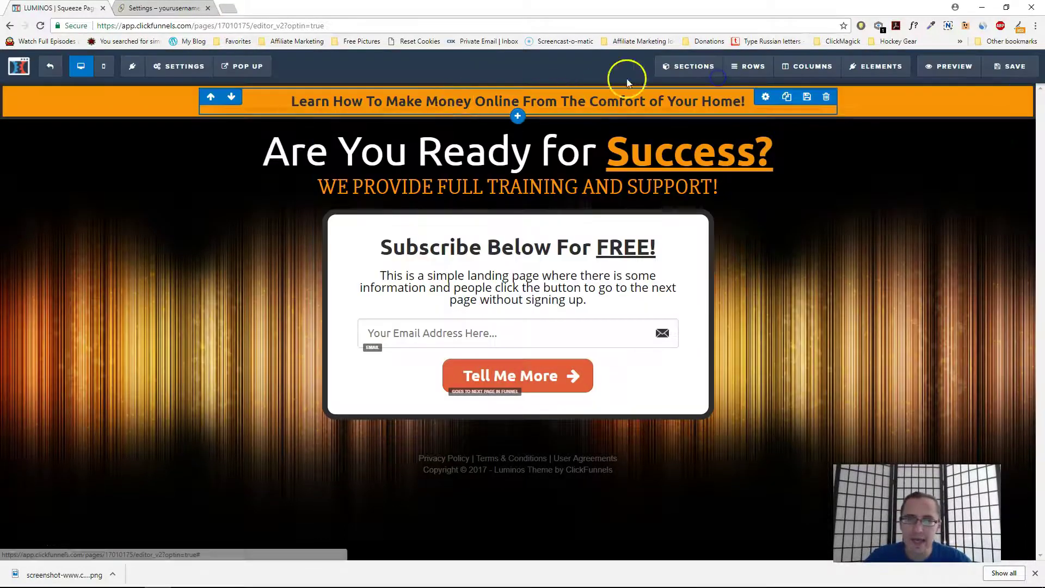
{"action": "left_click", "coordinate": [62, 70]}
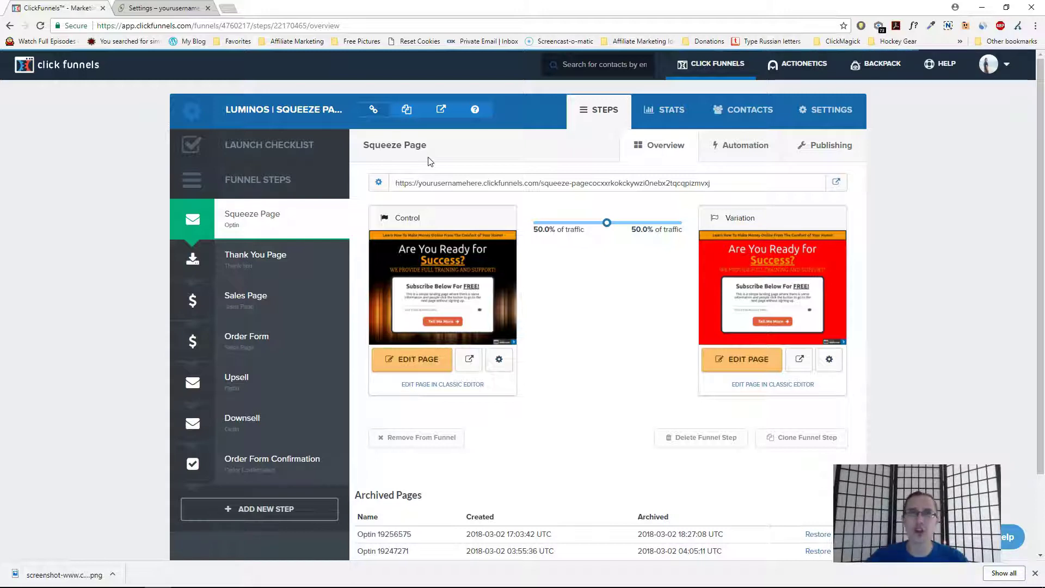
- In Mouseflow's funnels list, start creating a new funnel
{"action": "left_click", "coordinate": [163, 8]}
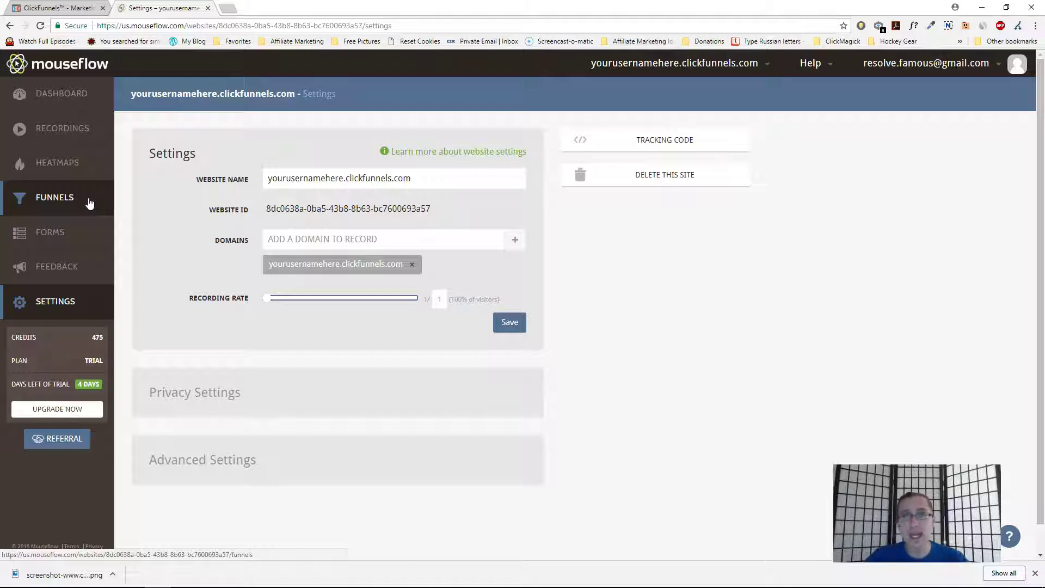
{"action": "left_click", "coordinate": [65, 201]}
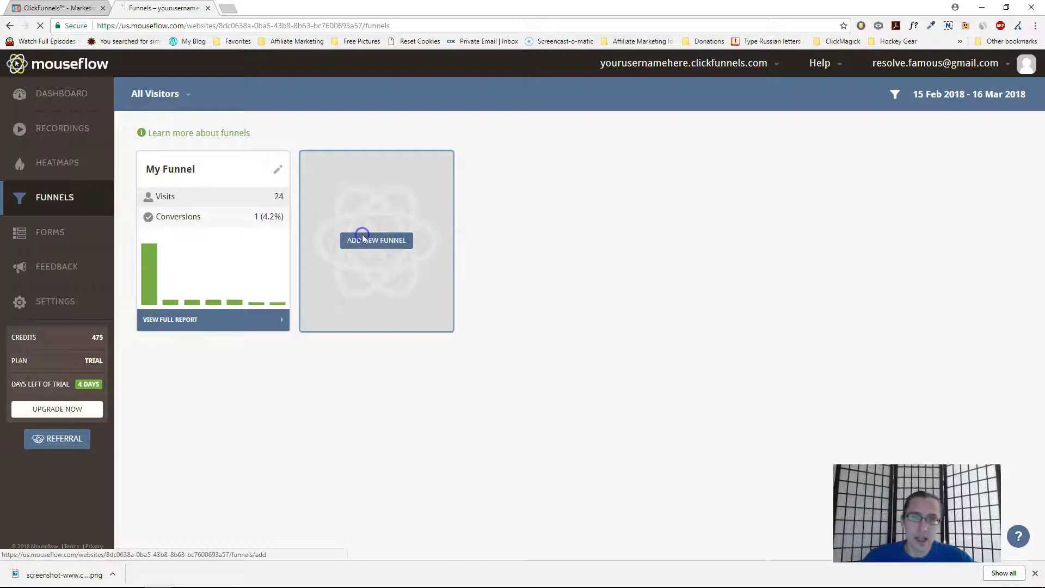
{"action": "left_click", "coordinate": [361, 237]}
- Name the funnel 'Test Funnel' and view the page suggestions for Page #1
{"action": "left_click", "coordinate": [204, 186]}
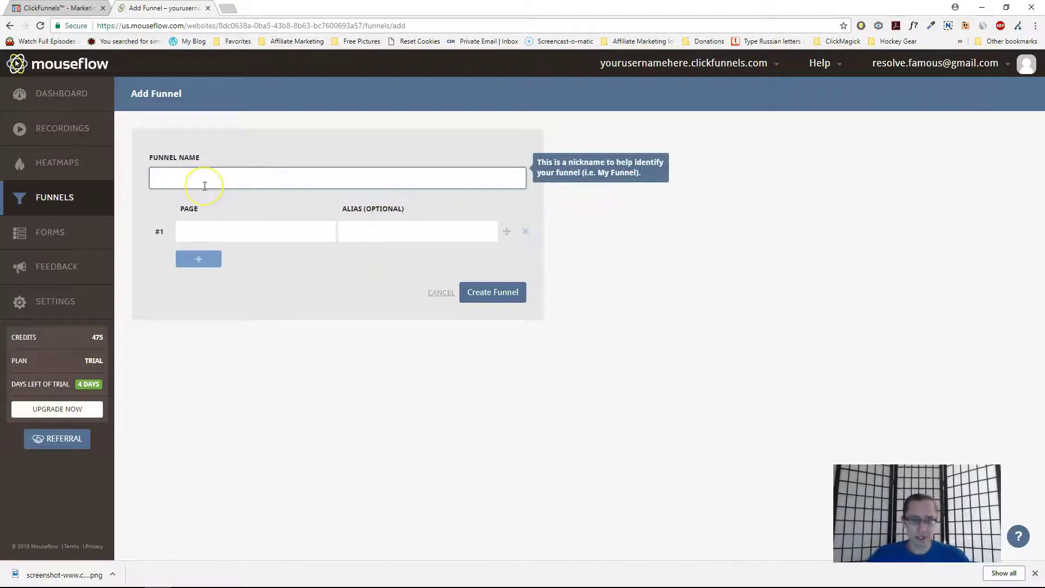
{"action": "type", "text": "T"}
{"action": "key", "text": "BackSpace"}
{"action": "type", "text": "Test "}
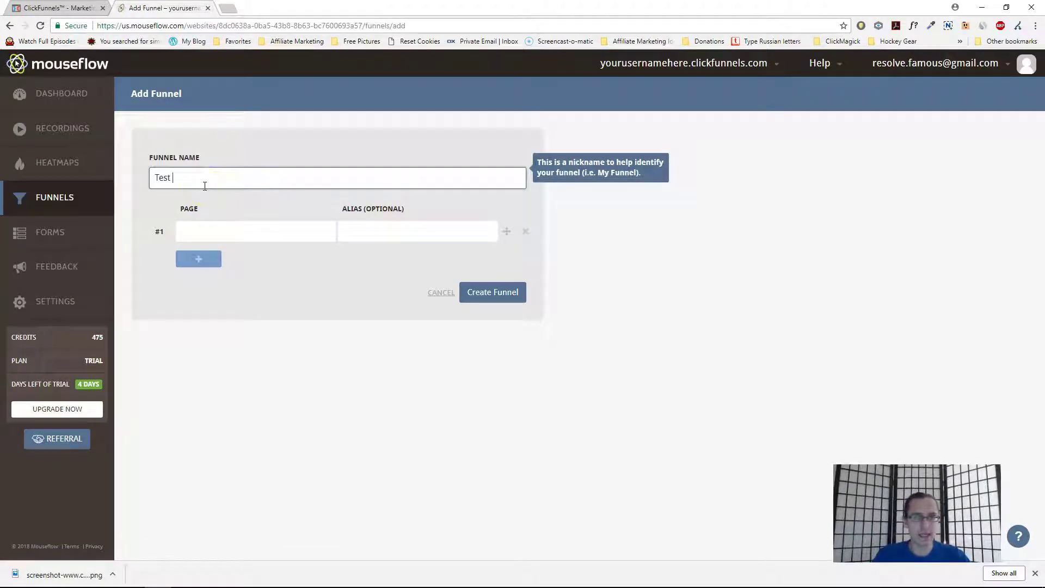
{"action": "type", "text": "Funnel"}
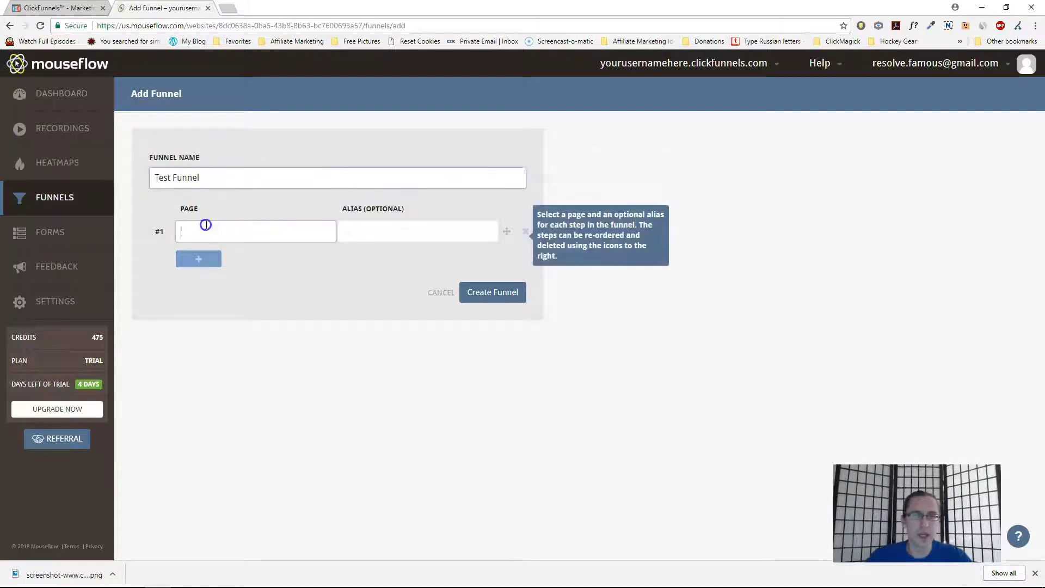
{"action": "left_click", "coordinate": [205, 228]}
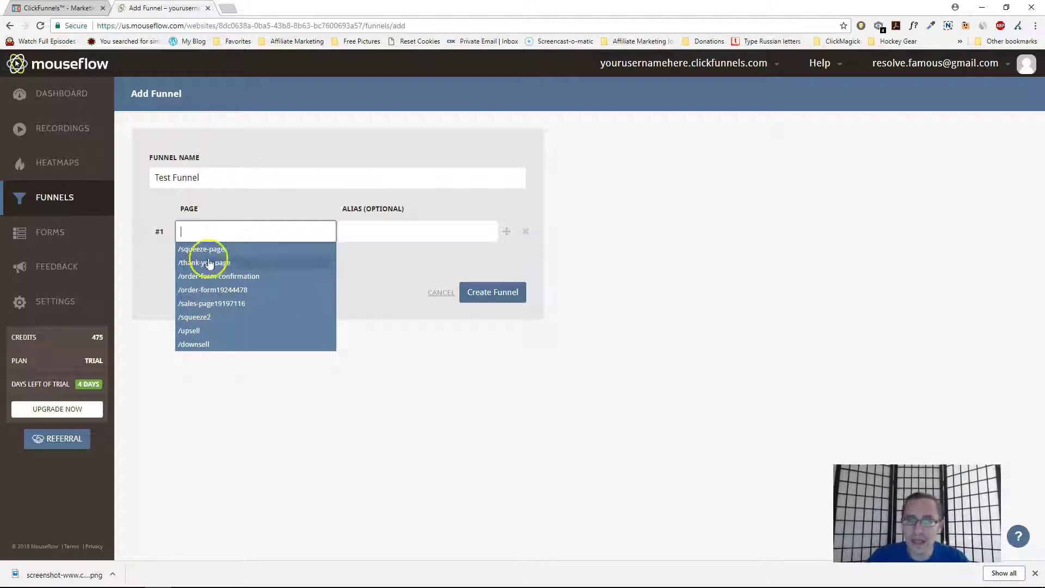
{"action": "left_click", "coordinate": [60, 9]}
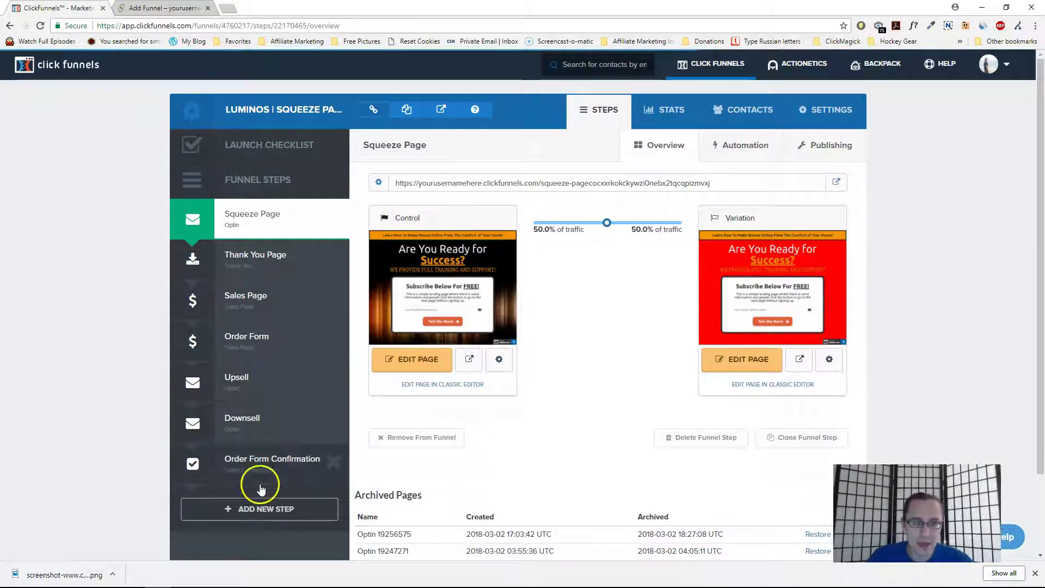
- Add funnel step 'another funnel step' at path supergoodpath using the 2 Step Video Optin template
{"action": "left_click", "coordinate": [258, 514]}
{"action": "type", "text": "ano"}
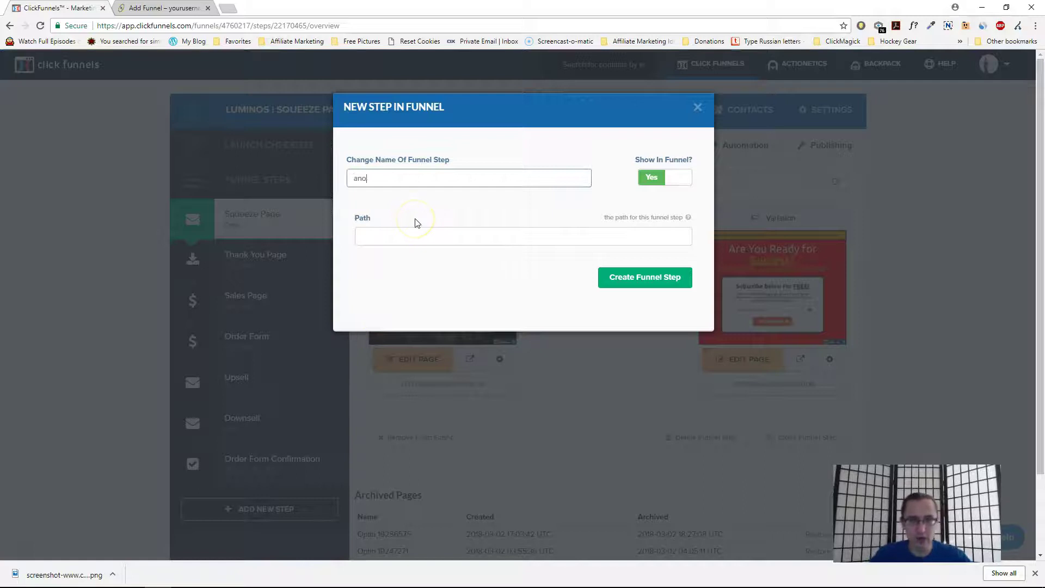
{"action": "type", "text": "ther funnel step"}
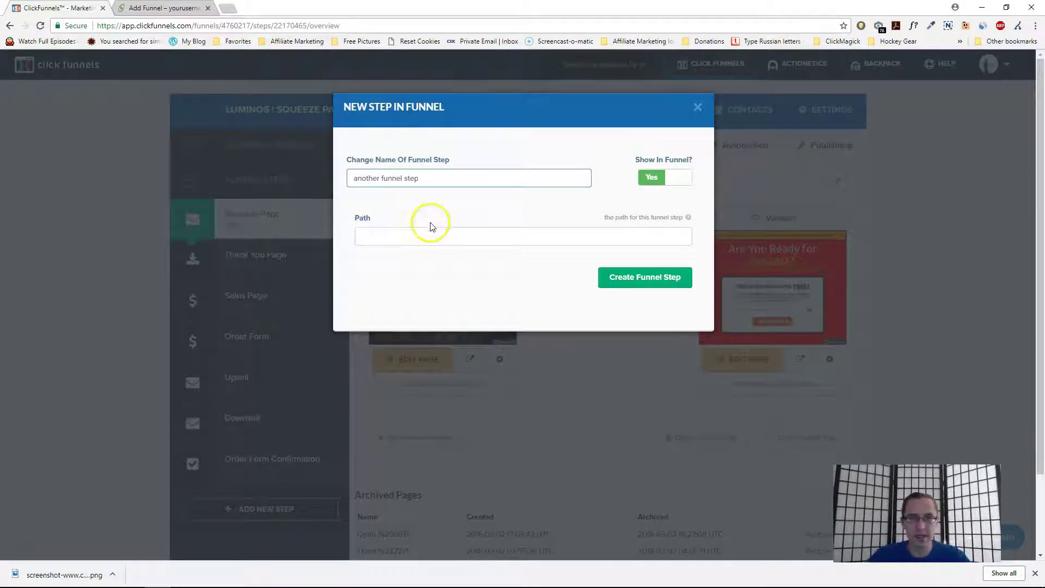
{"action": "left_click", "coordinate": [440, 234]}
{"action": "type", "text": "s"}
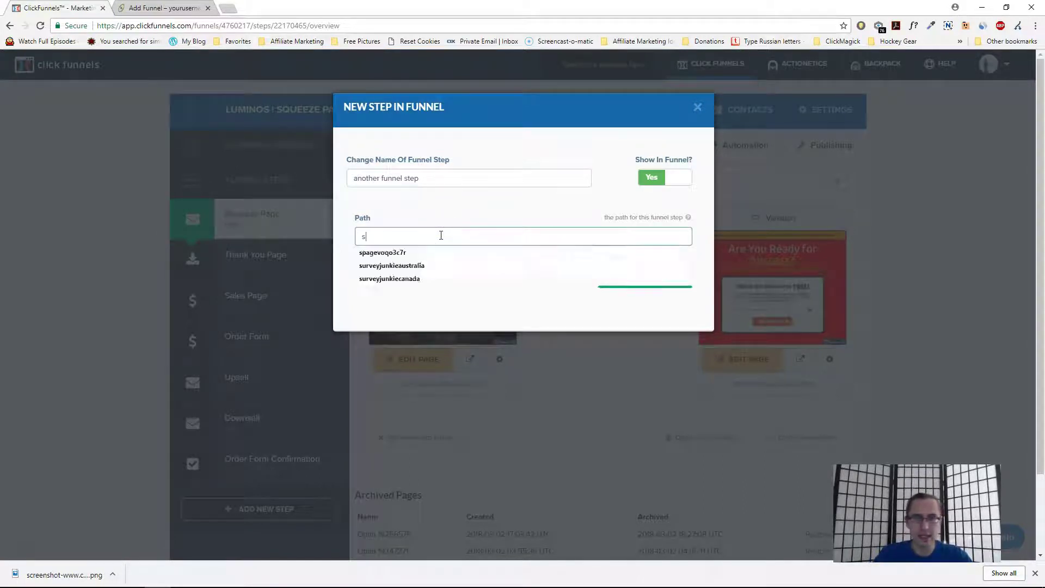
{"action": "type", "text": "upergoodpath"}
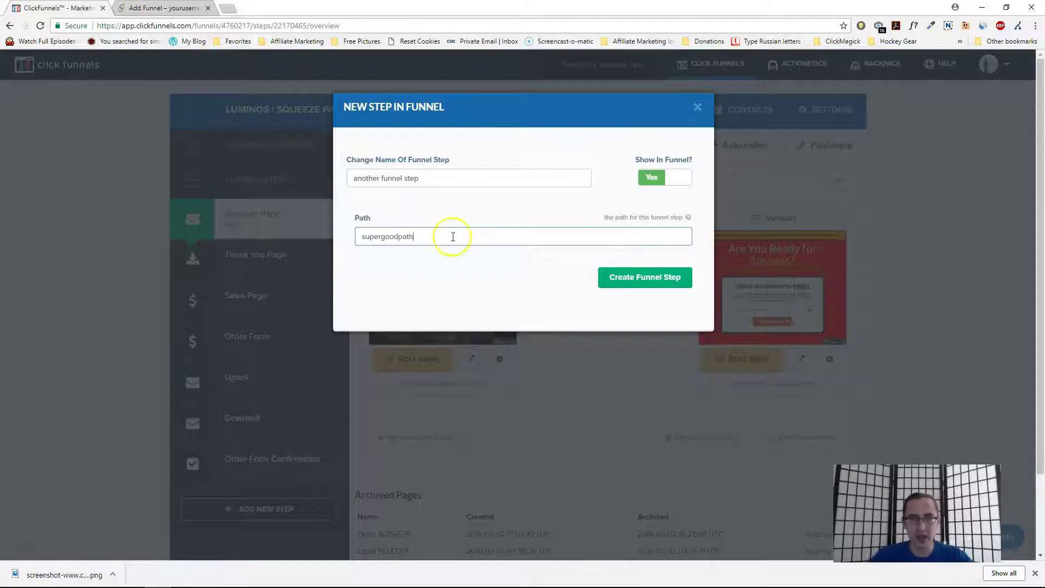
{"action": "left_click", "coordinate": [653, 279]}
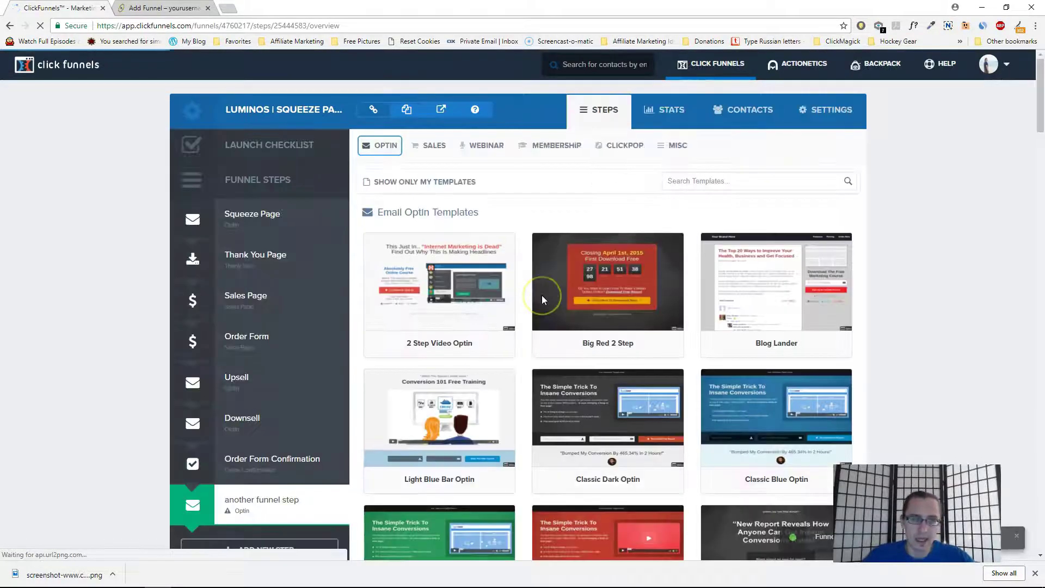
{"action": "mouse_move", "coordinate": [480, 326]}
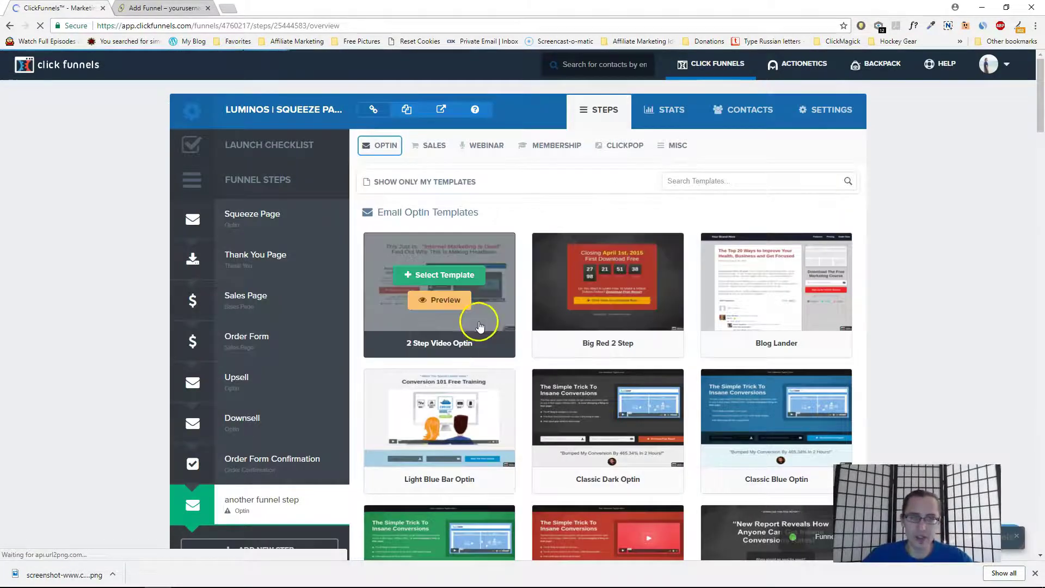
{"action": "left_click", "coordinate": [444, 276]}
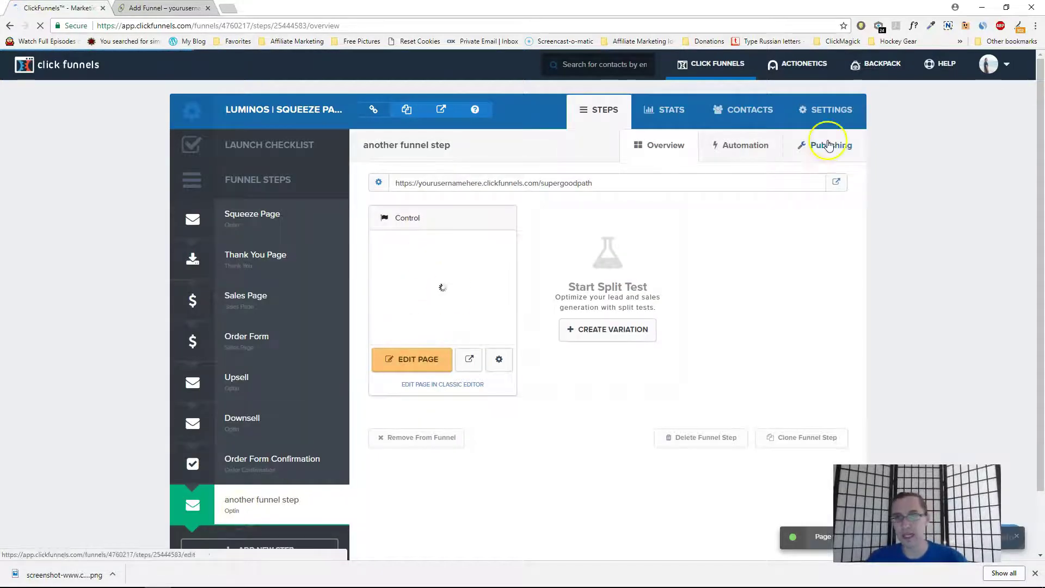
- Check whether Mouseflow's funnel form suggests the new page, then return to the step overview
{"action": "left_click", "coordinate": [150, 8]}
{"action": "left_click", "coordinate": [51, 8]}
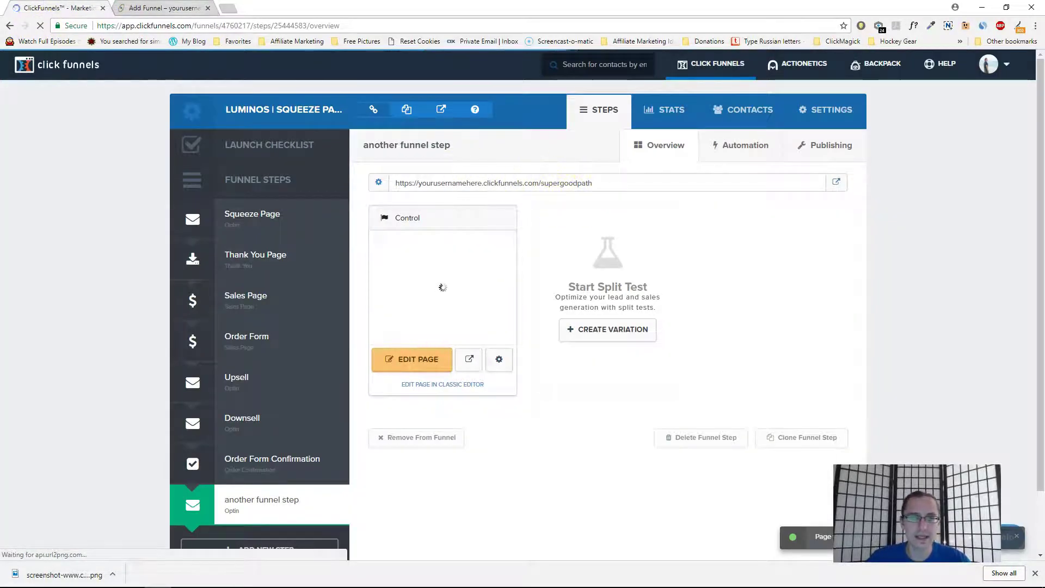
{"action": "left_click", "coordinate": [158, 8]}
{"action": "left_click", "coordinate": [240, 227]}
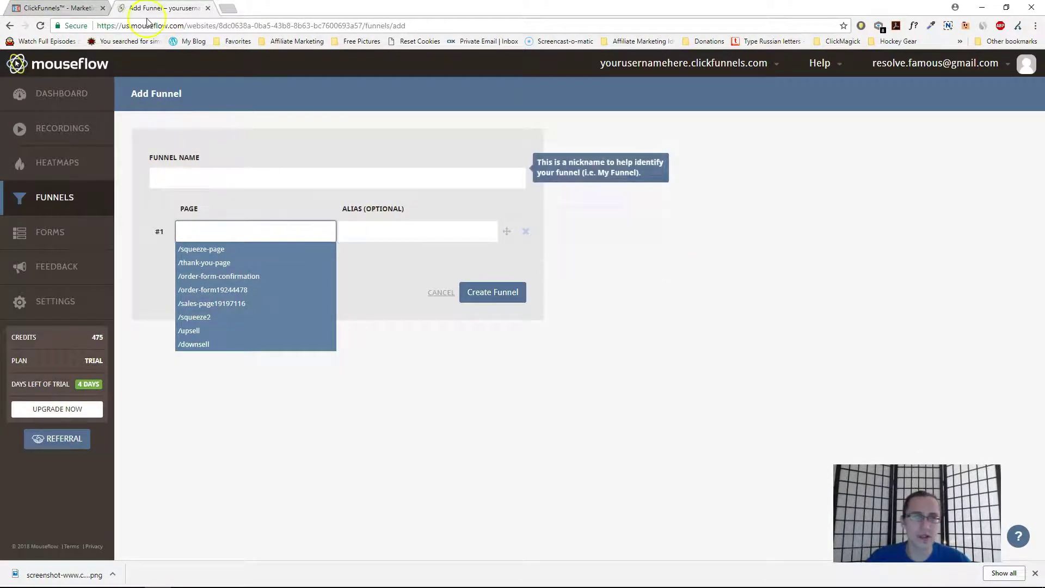
{"action": "left_click", "coordinate": [54, 8]}
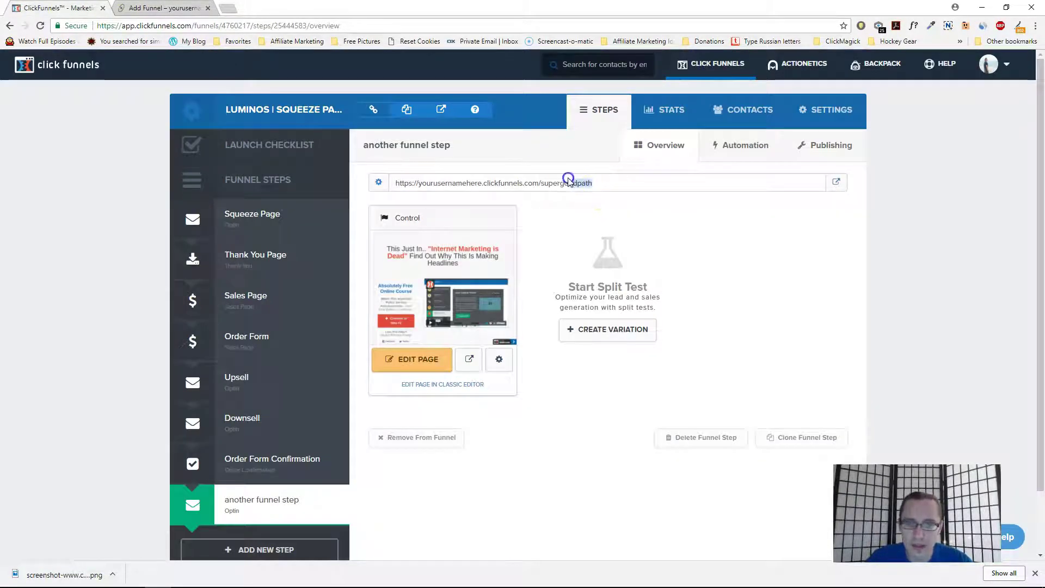
- Check the new step's URL and its page path in the Edit Page settings
{"action": "left_click_drag", "start_coordinate": [568, 181], "coordinate": [544, 185]}
{"action": "left_click", "coordinate": [499, 359]}
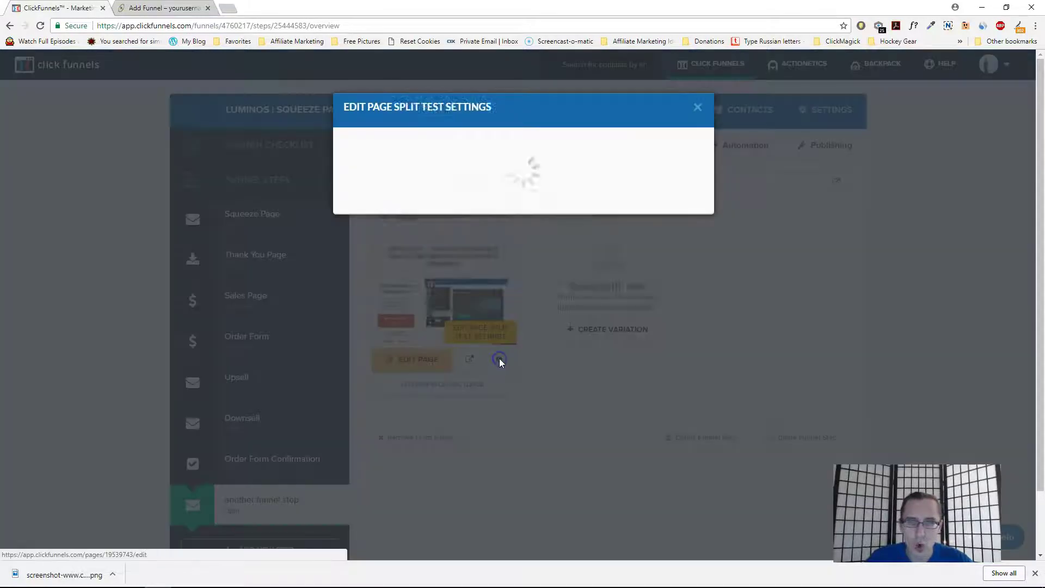
{"action": "left_click_drag", "start_coordinate": [429, 238], "coordinate": [378, 231]}
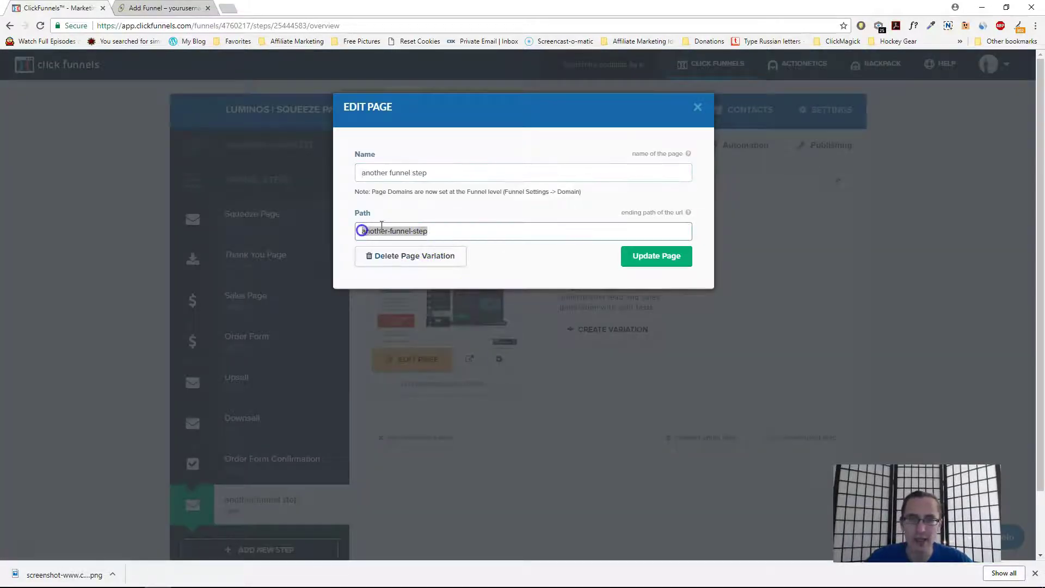
{"action": "left_click", "coordinate": [698, 107]}
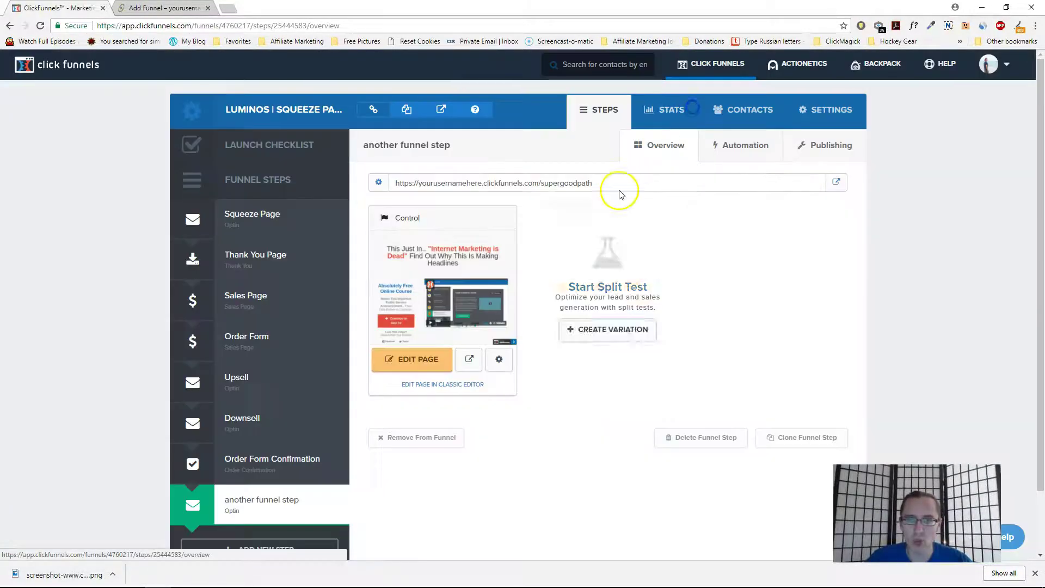
- Preview the new page in a new tab and check the path in its address
{"action": "left_click", "coordinate": [468, 359]}
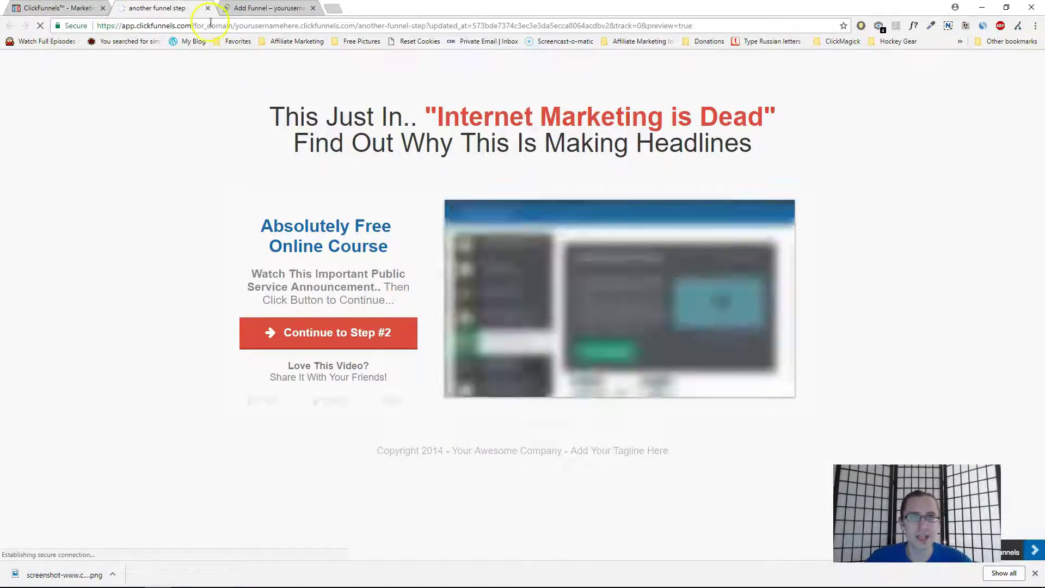
{"action": "left_click", "coordinate": [211, 9]}
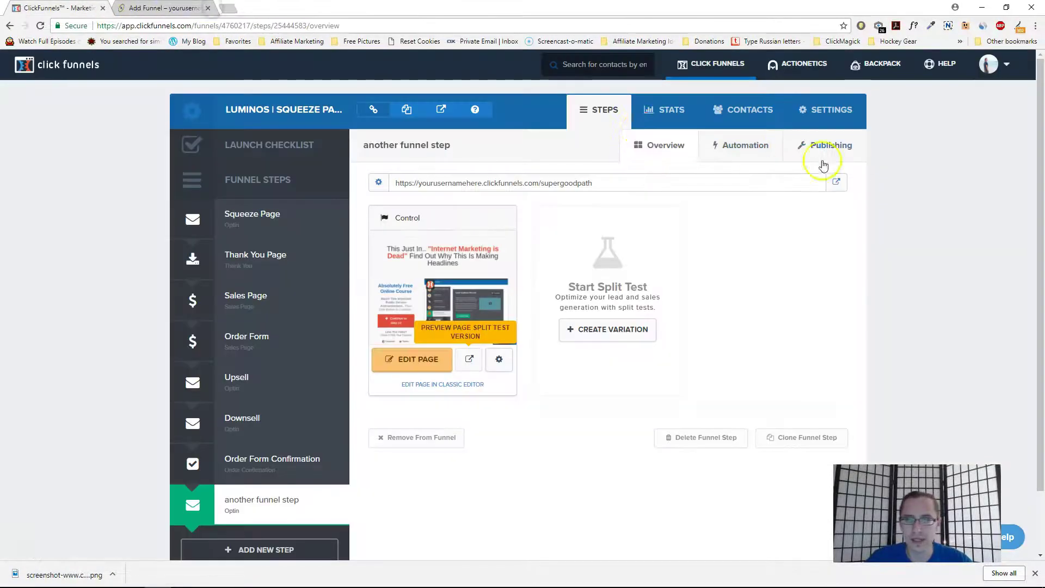
{"action": "left_click", "coordinate": [834, 175]}
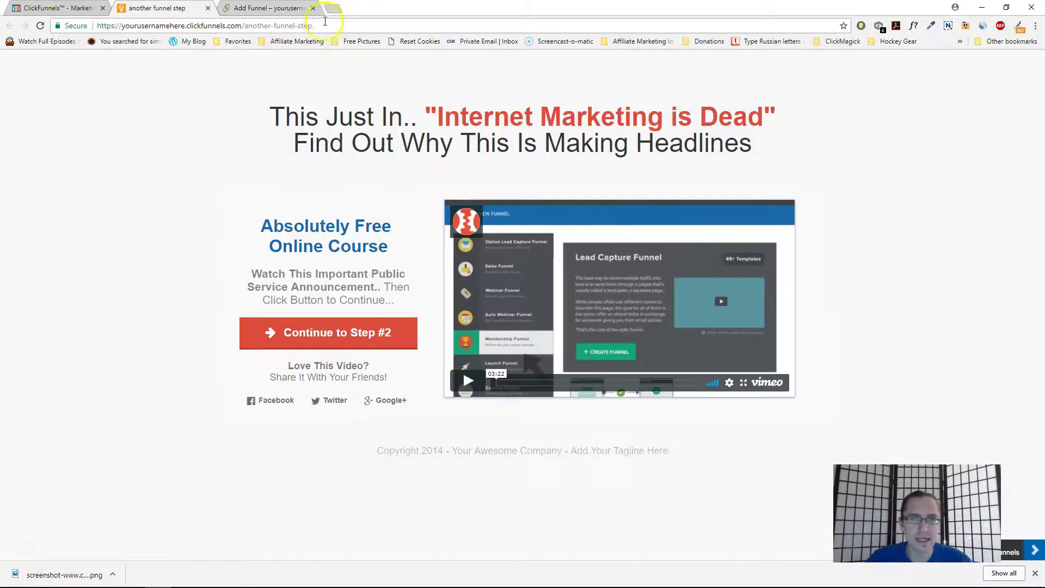
{"action": "left_click_drag", "start_coordinate": [325, 21], "coordinate": [263, 19]}
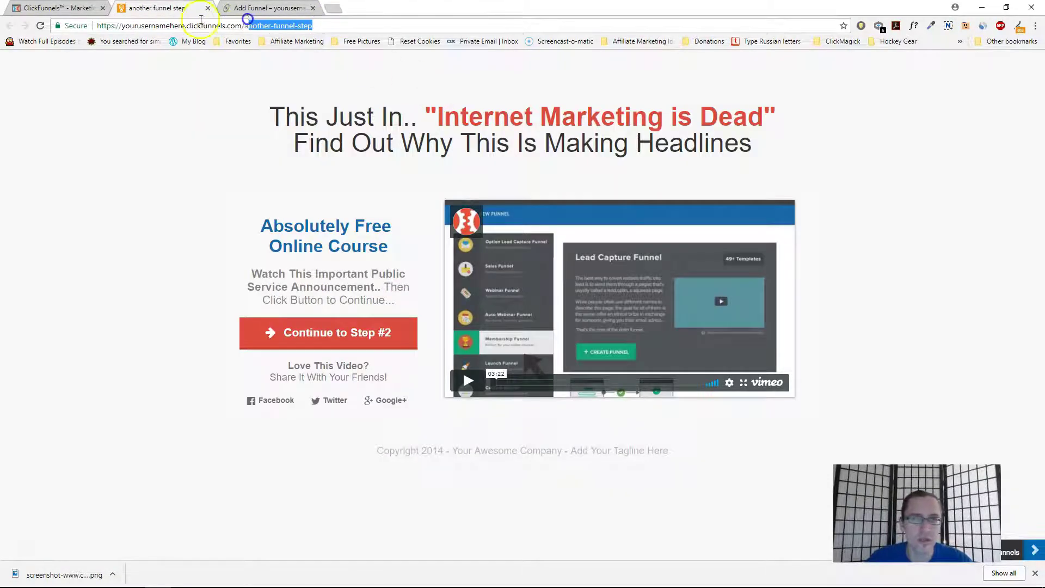
{"action": "left_click", "coordinate": [207, 7]}
{"action": "left_click", "coordinate": [58, 7]}
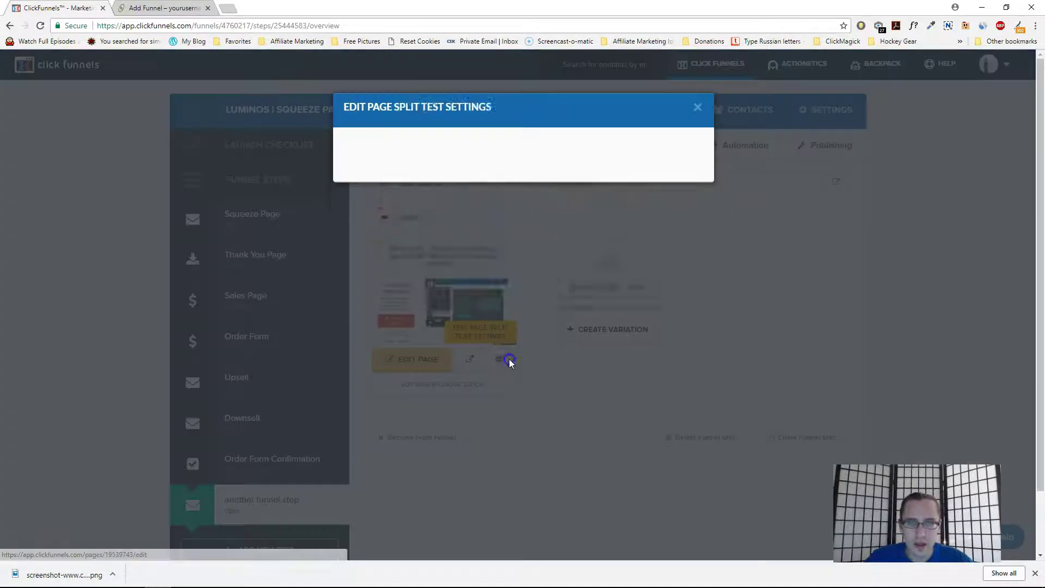
- Reopen Edit Page and select the another-funnel-step path for copying
{"action": "left_click", "coordinate": [498, 359]}
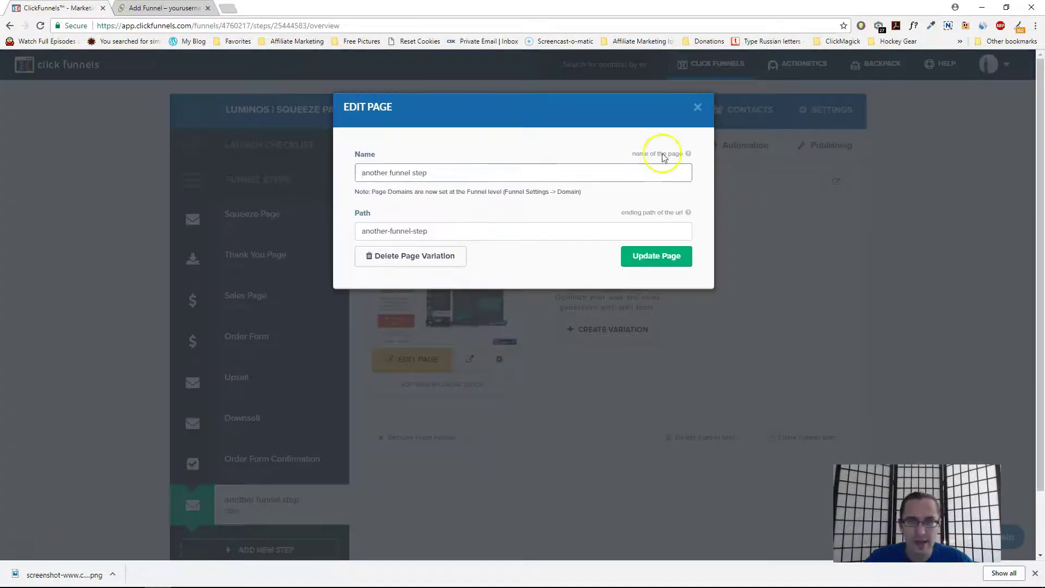
{"action": "left_click", "coordinate": [697, 108]}
{"action": "left_click", "coordinate": [501, 362]}
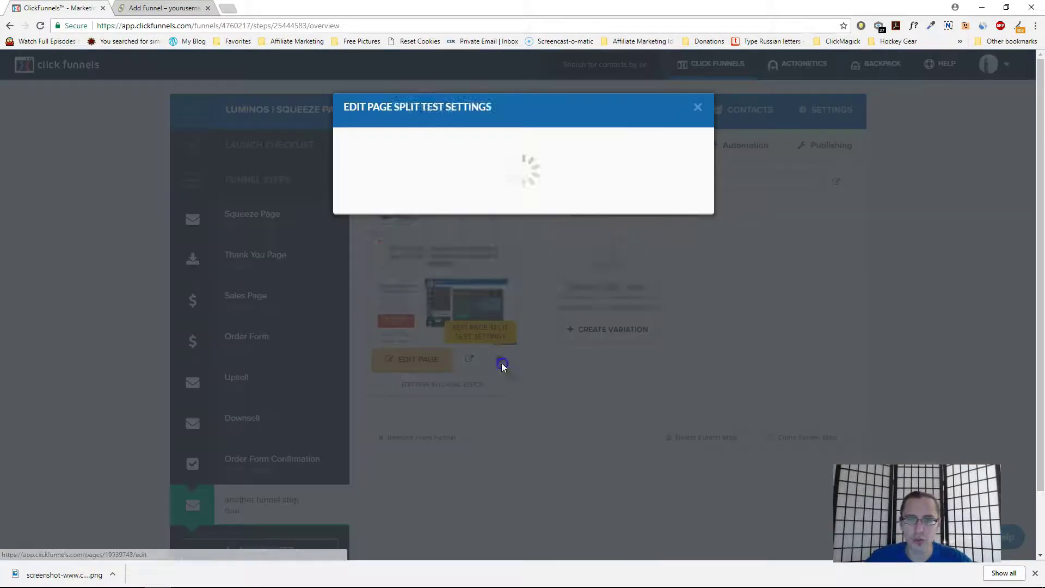
{"action": "left_click_drag", "start_coordinate": [441, 232], "coordinate": [361, 229]}
{"action": "key", "text": "ctrl+c"}
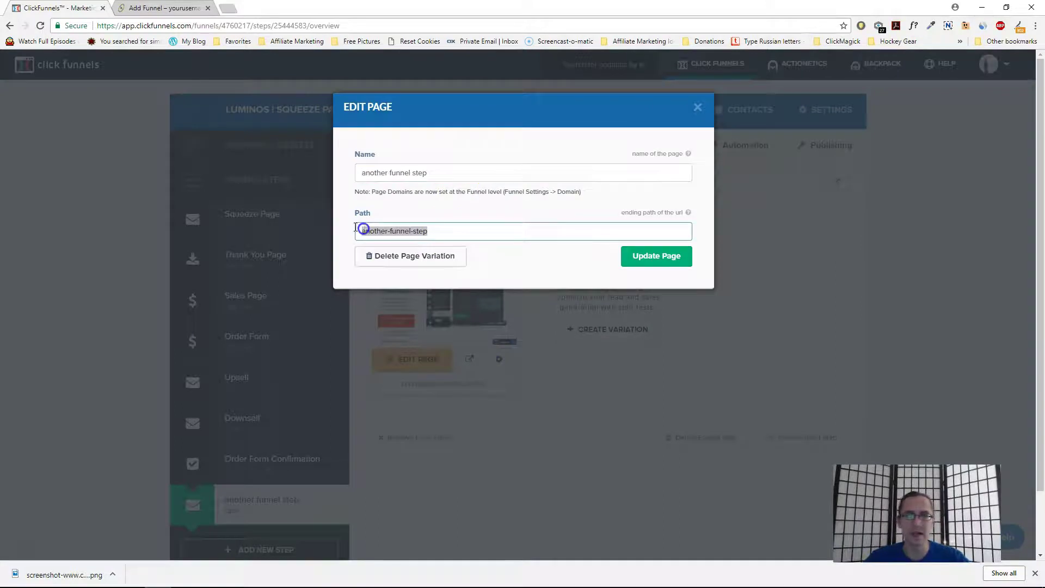
- Paste another-funnel-step as the funnel's first page with alias 'Sale', then cancel the form
{"action": "left_click", "coordinate": [220, 14]}
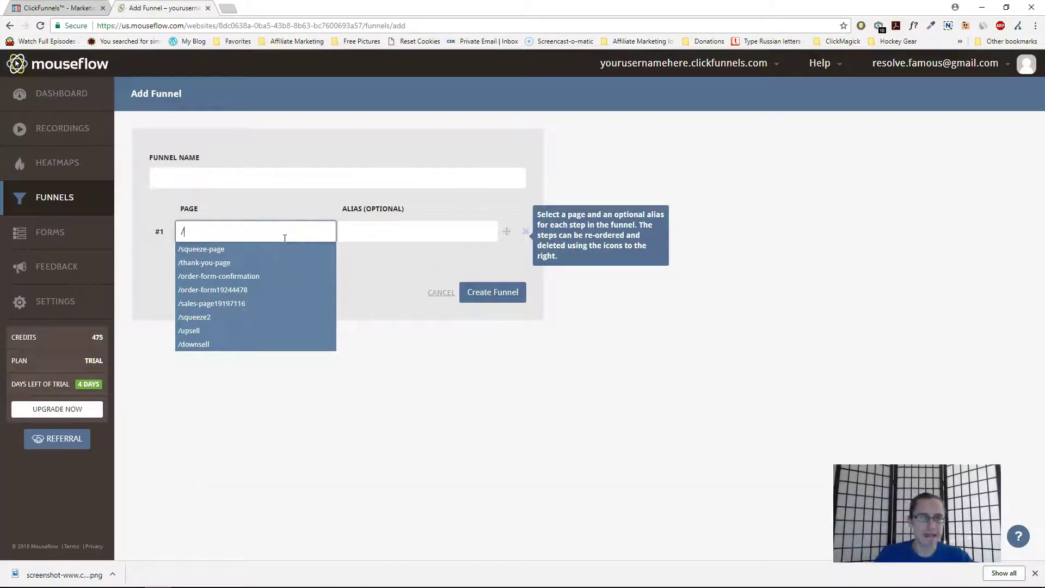
{"action": "key", "text": "ctrl+v"}
{"action": "left_click", "coordinate": [373, 235]}
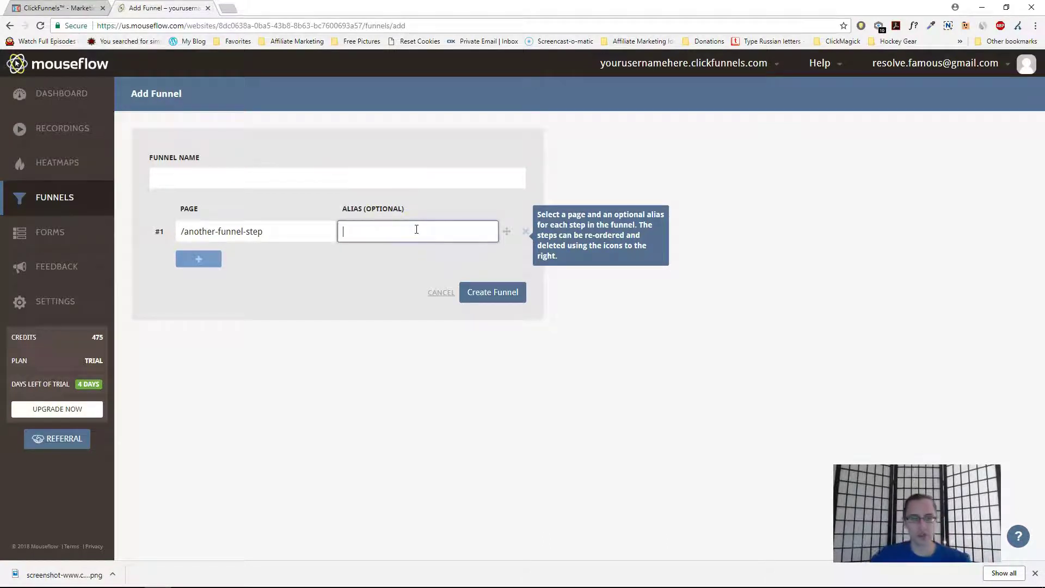
{"action": "type", "text": "Sale"}
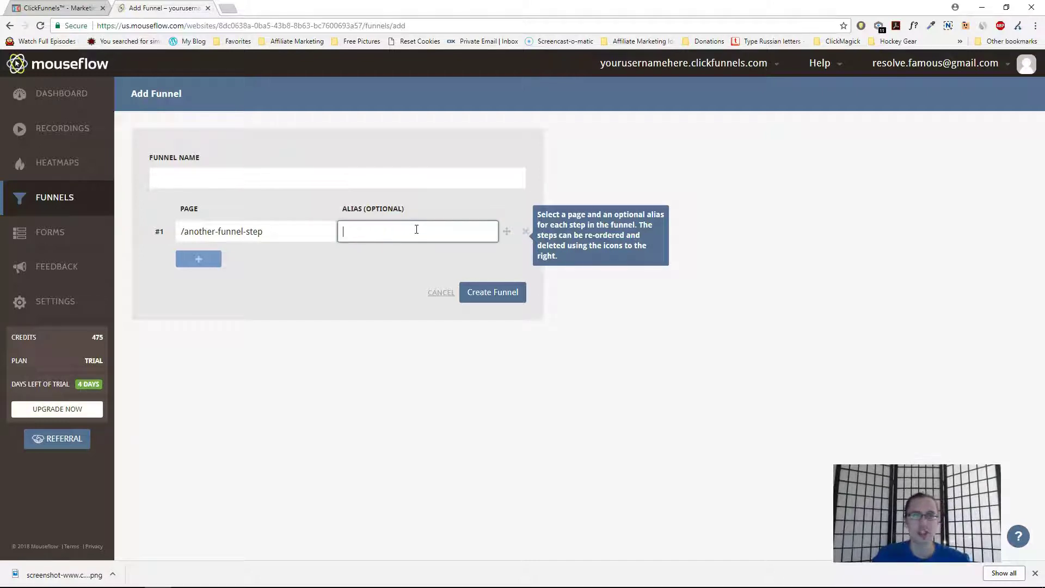
{"action": "left_click", "coordinate": [189, 178]}
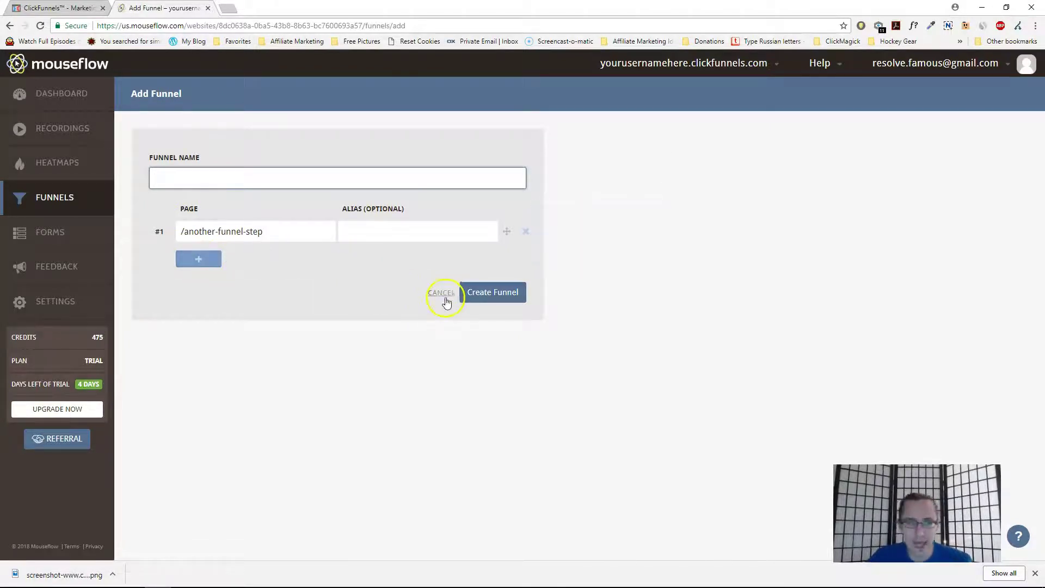
{"action": "left_click", "coordinate": [443, 293]}
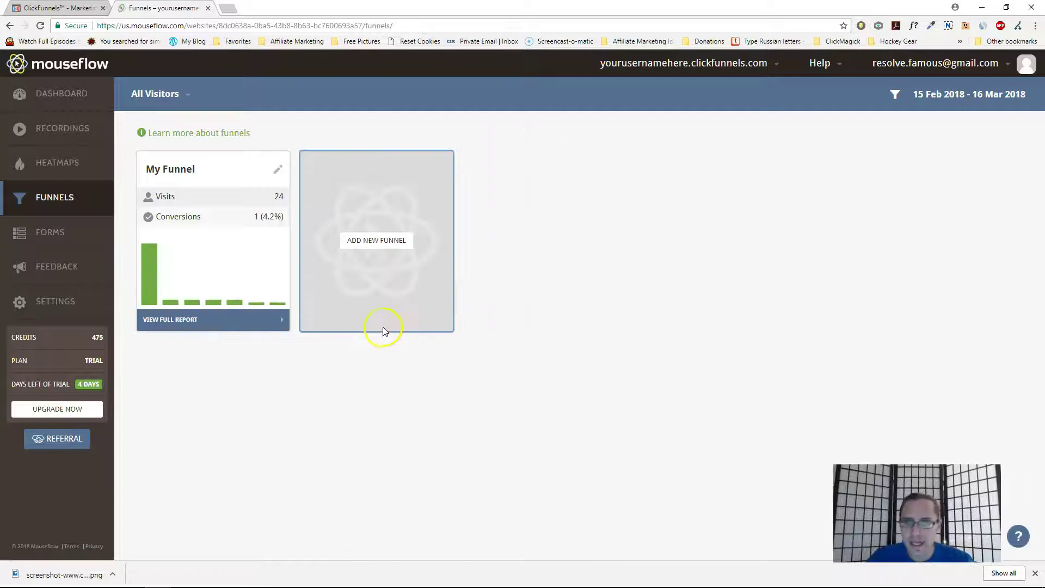
- Open My Funnel's full report and compare its step paths with the ClickFunnels step URL
{"action": "left_click", "coordinate": [234, 320]}
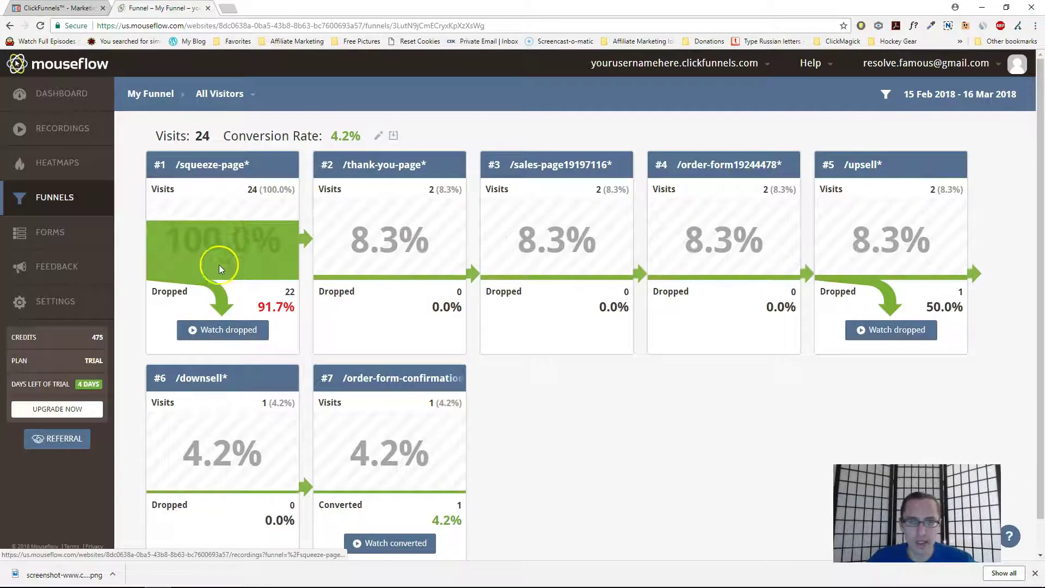
{"action": "mouse_move", "coordinate": [239, 237]}
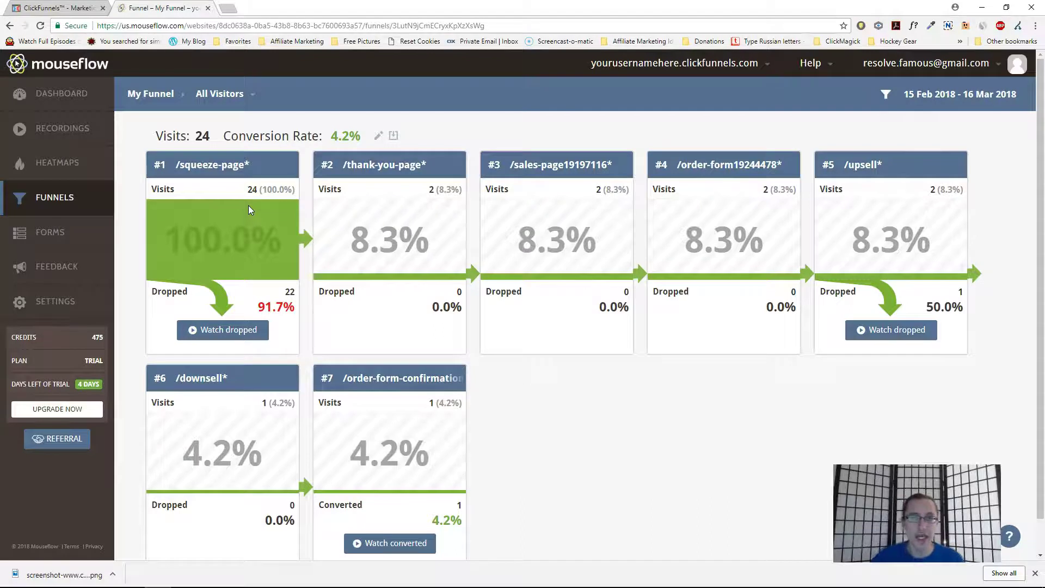
{"action": "key", "text": "ctrl+shift+Tab"}
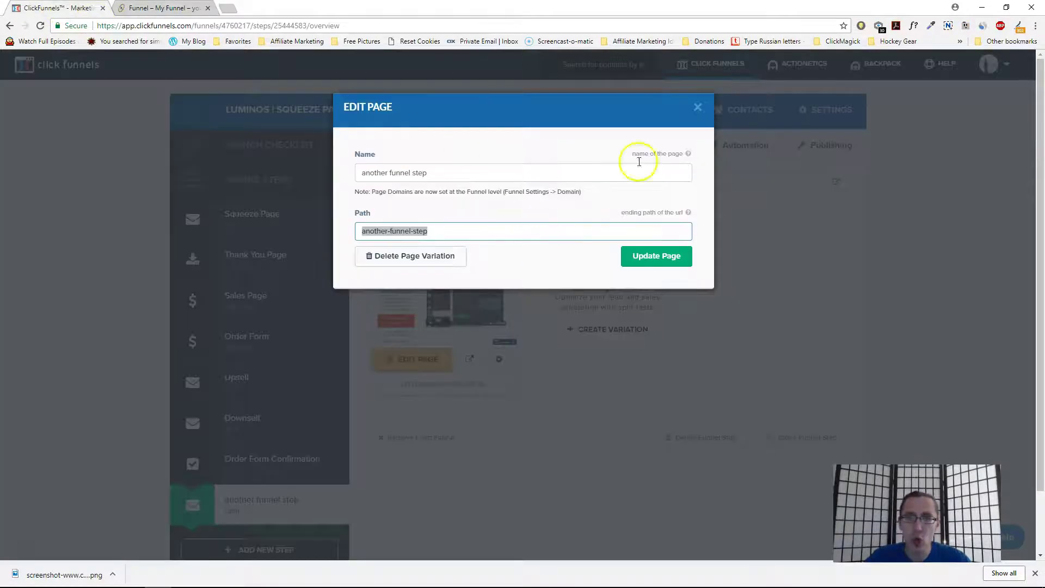
{"action": "left_click", "coordinate": [695, 108]}
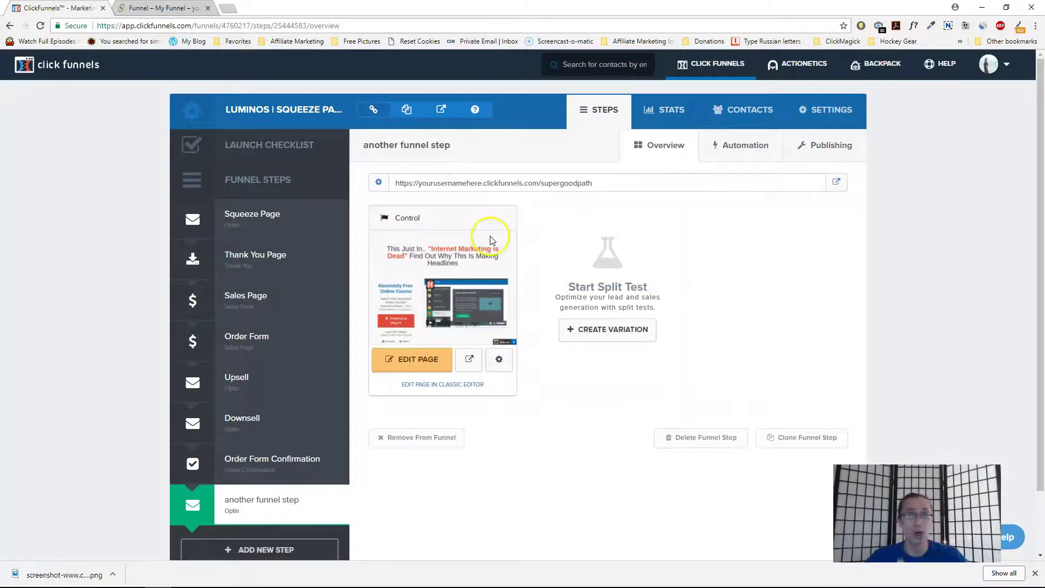
{"action": "key", "text": "ctrl+Tab"}
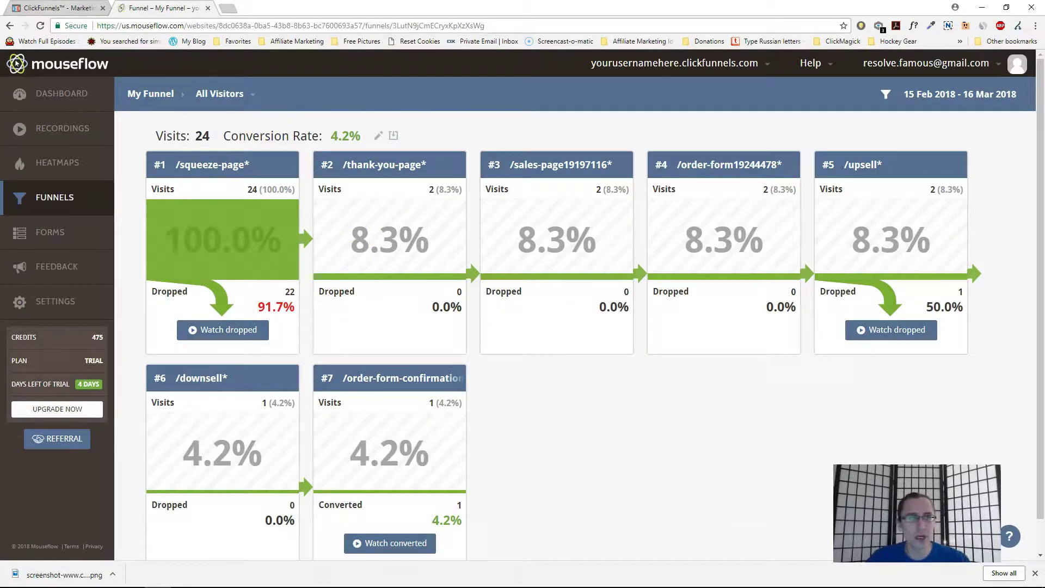
{"action": "key", "text": "ctrl+shift+Tab"}
{"action": "left_click_drag", "start_coordinate": [611, 187], "coordinate": [539, 180]}
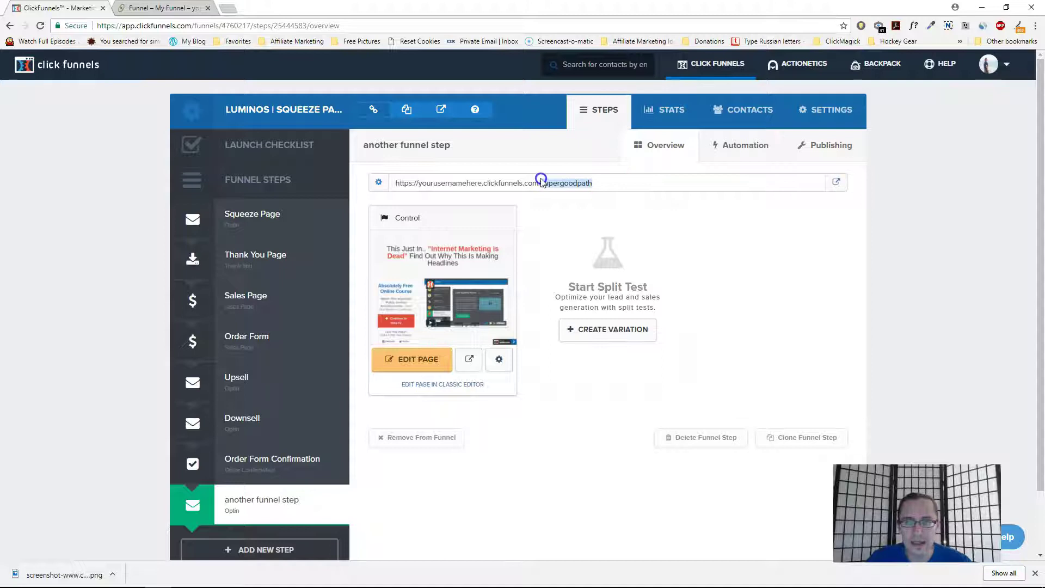
{"action": "key", "text": "ctrl+Tab"}
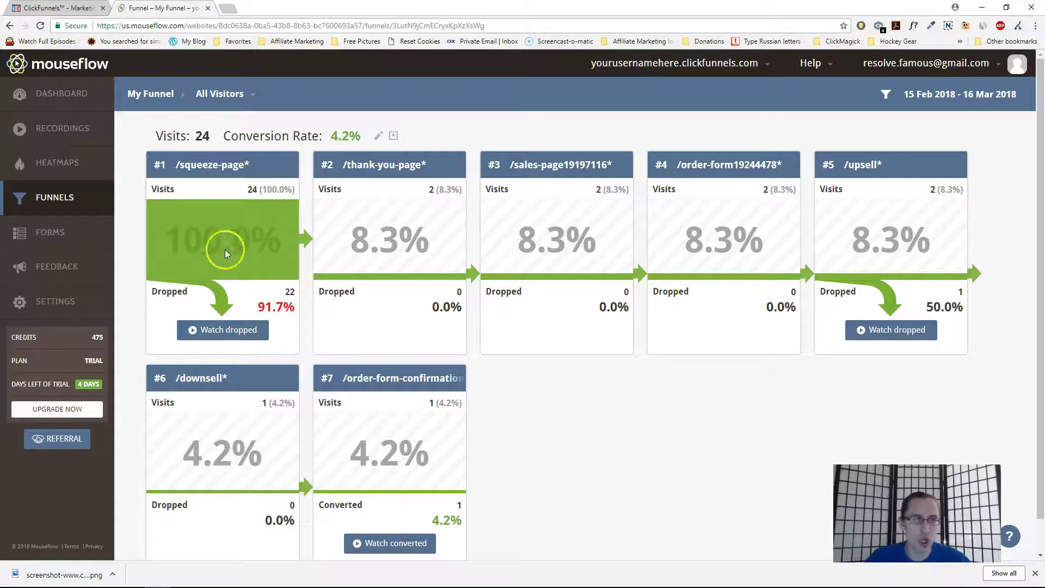
- Check the heatmaps list for /another-funnel-step against the page's path settings, then return to Funnels
{"action": "left_click", "coordinate": [56, 160]}
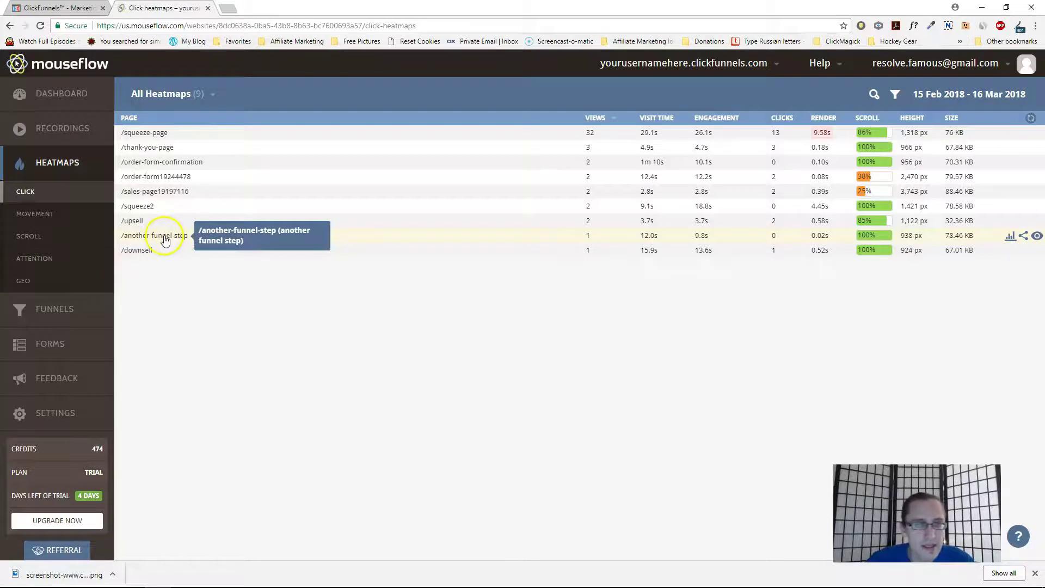
{"action": "left_click", "coordinate": [57, 8]}
{"action": "left_click", "coordinate": [500, 364]}
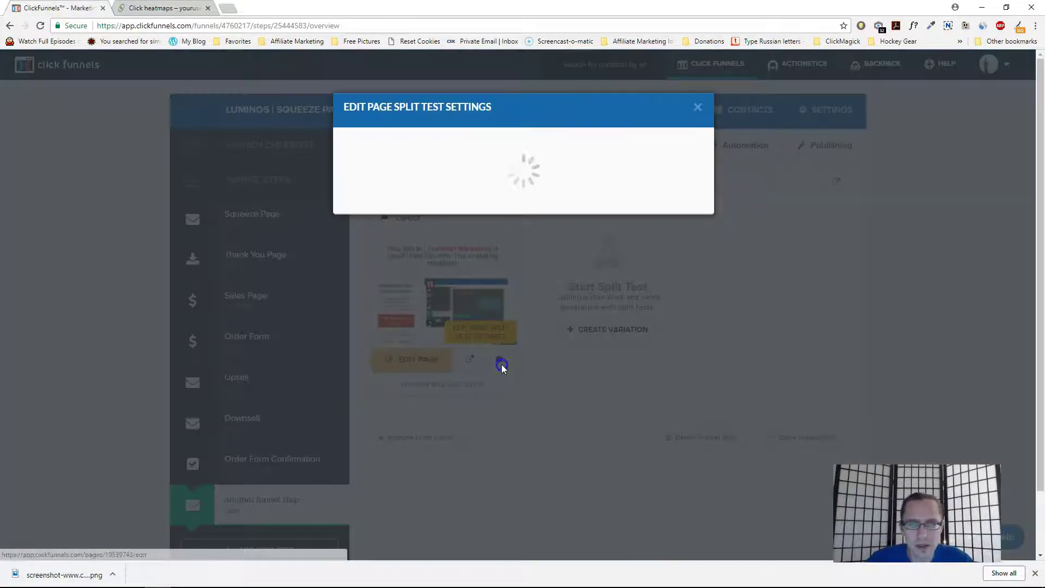
{"action": "left_click", "coordinate": [697, 107]}
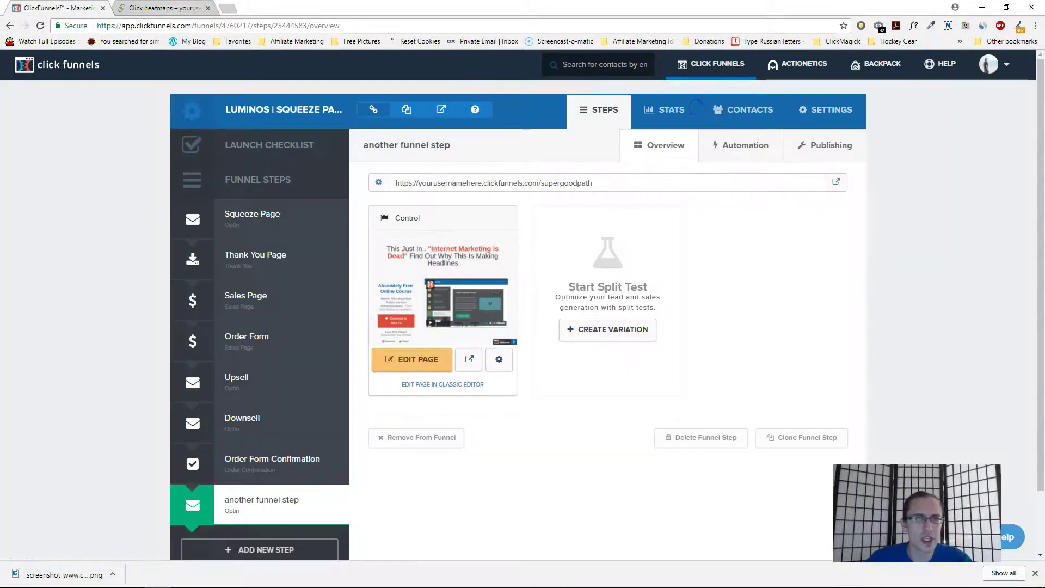
{"action": "key", "text": "ctrl+Tab"}
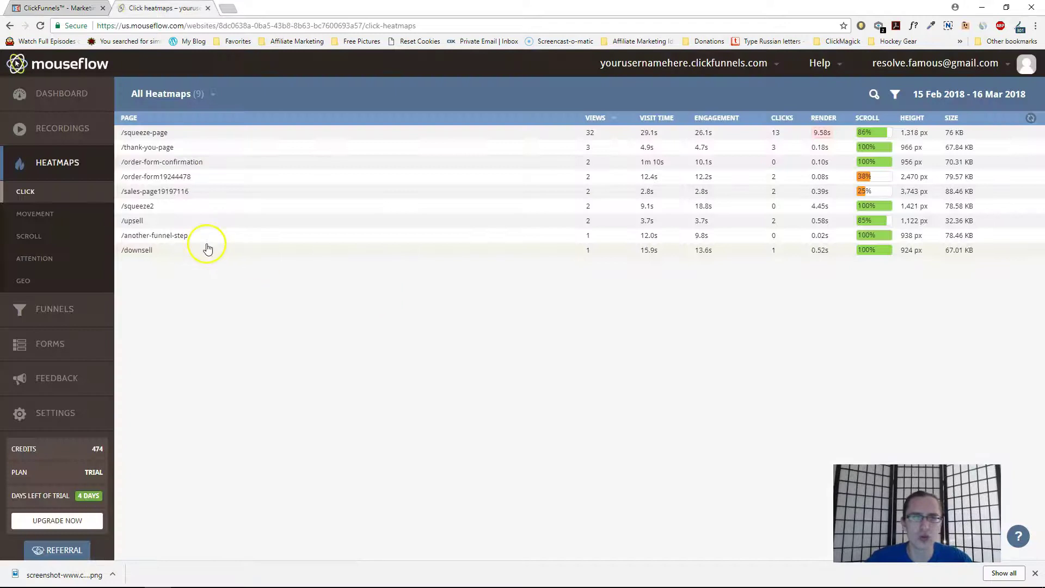
{"action": "left_click", "coordinate": [56, 309]}
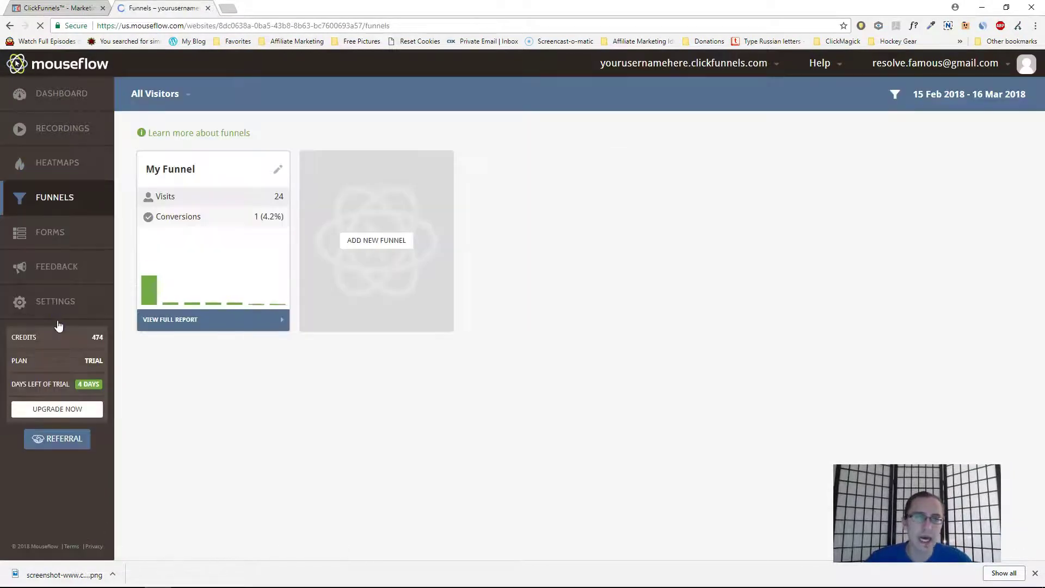
- Open ClickFunnels' Squeeze Page step and start a new funnel in Mouseflow
{"action": "left_click", "coordinate": [243, 325]}
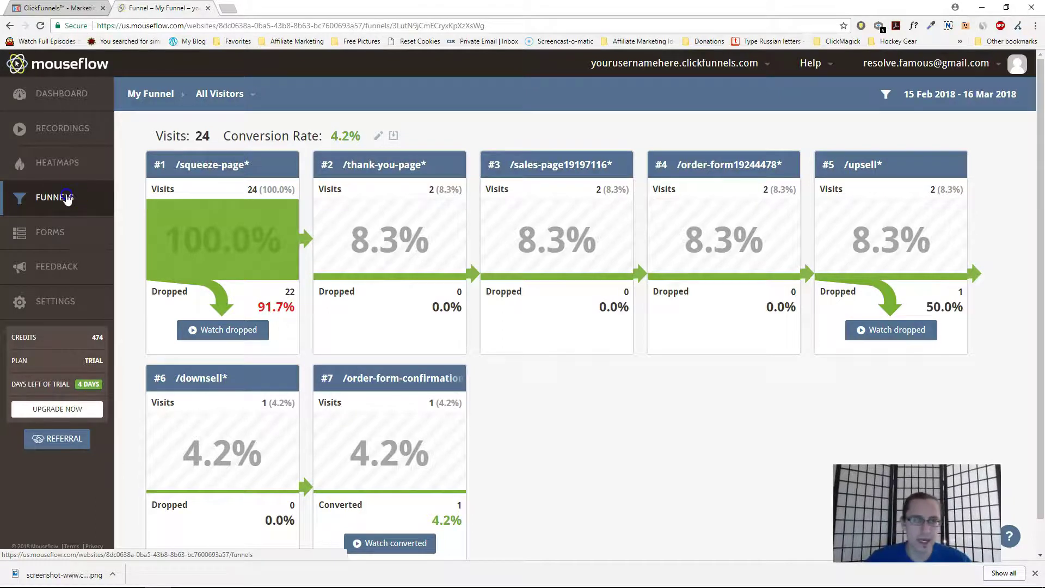
{"action": "left_click", "coordinate": [67, 199]}
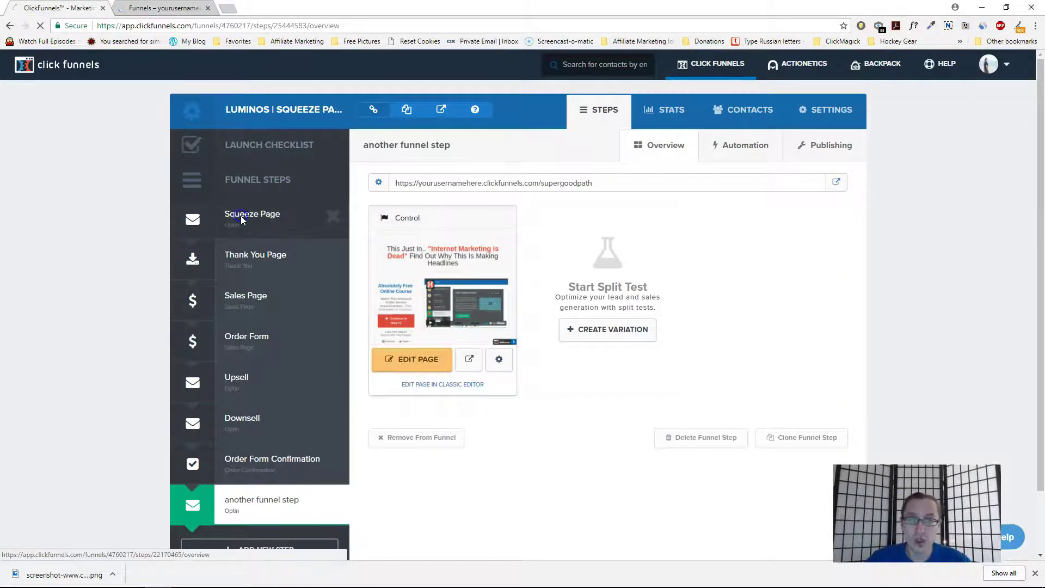
{"action": "left_click", "coordinate": [578, 326]}
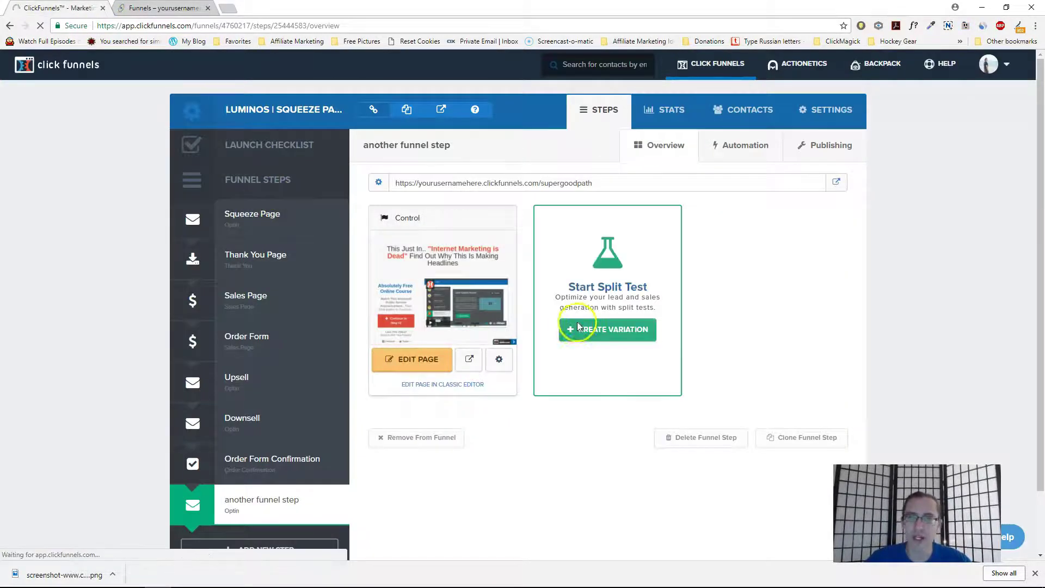
{"action": "left_click", "coordinate": [131, 12]}
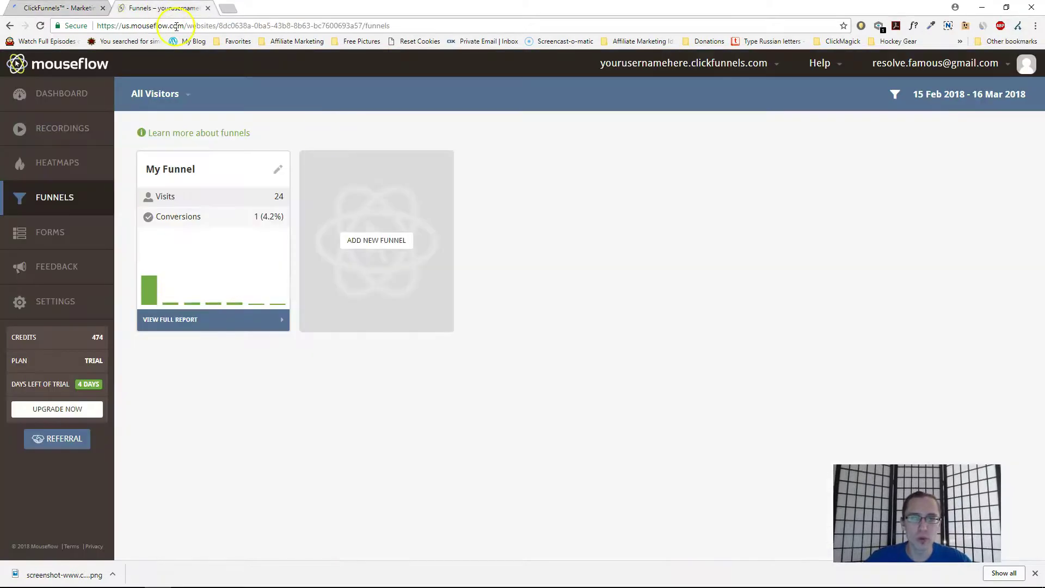
{"action": "left_click", "coordinate": [392, 241]}
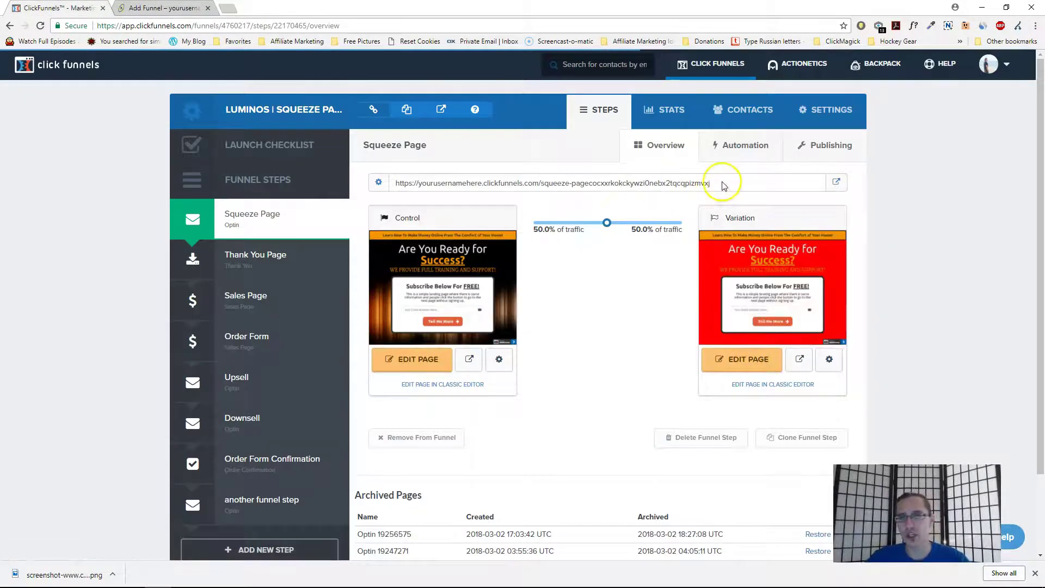
- Read the Squeeze Page paths, squeeze-page for control and squeeze2 for variation, then return to Mouseflow Funnels
{"action": "left_click_drag", "start_coordinate": [717, 184], "coordinate": [542, 187]}
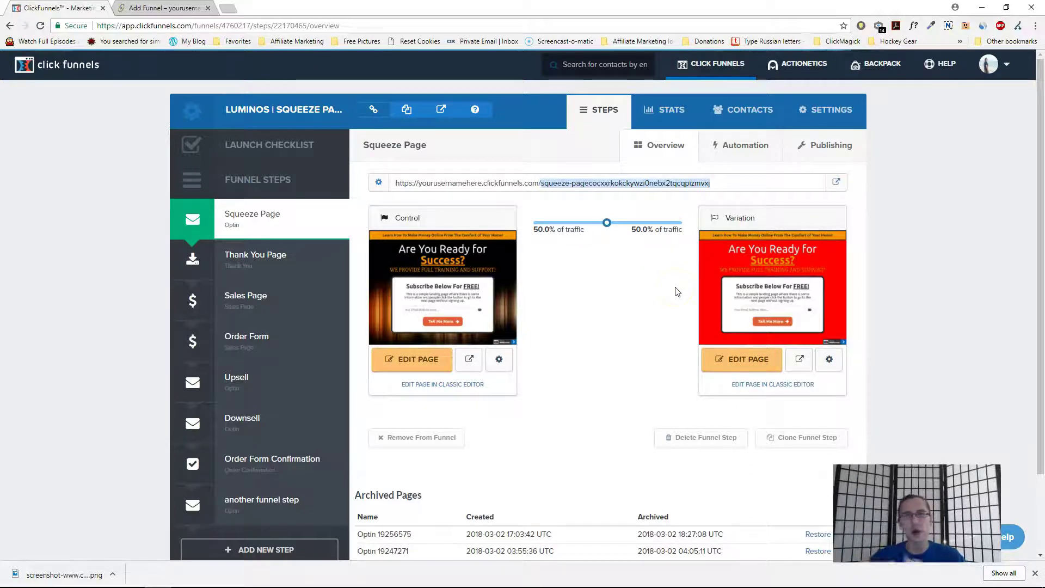
{"action": "left_click", "coordinate": [495, 359]}
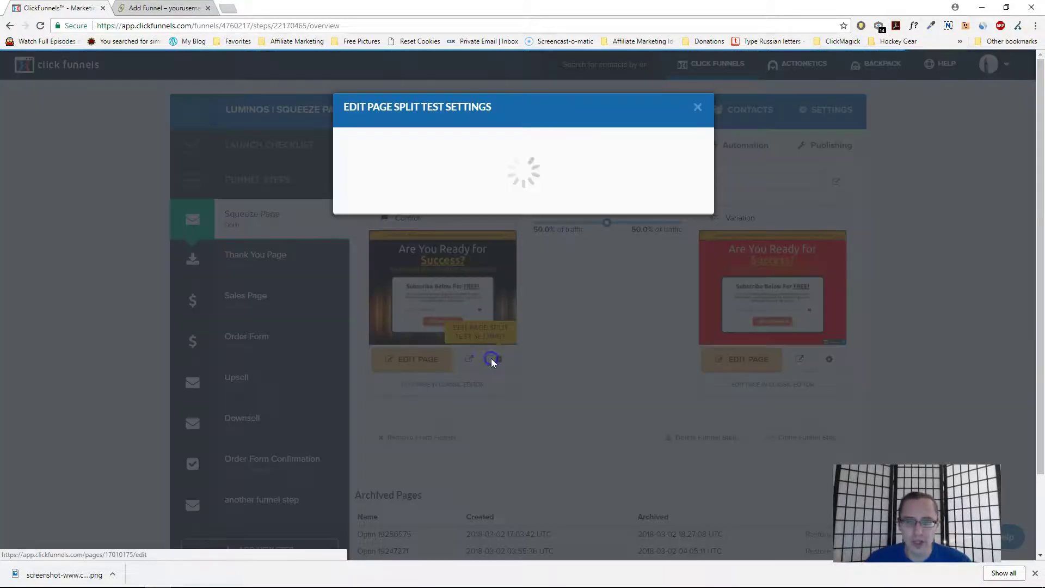
{"action": "left_click", "coordinate": [697, 107]}
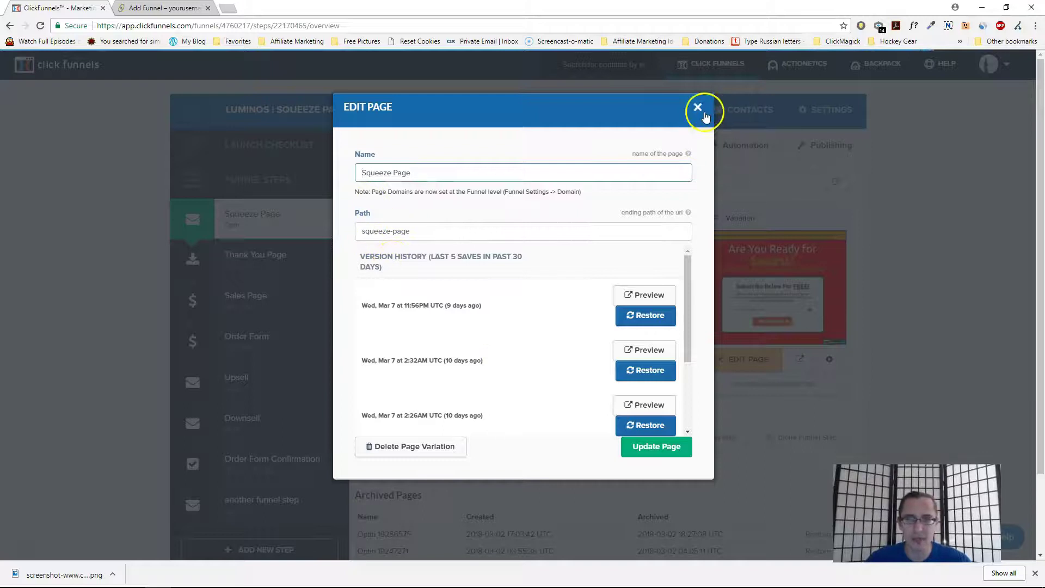
{"action": "left_click", "coordinate": [826, 360]}
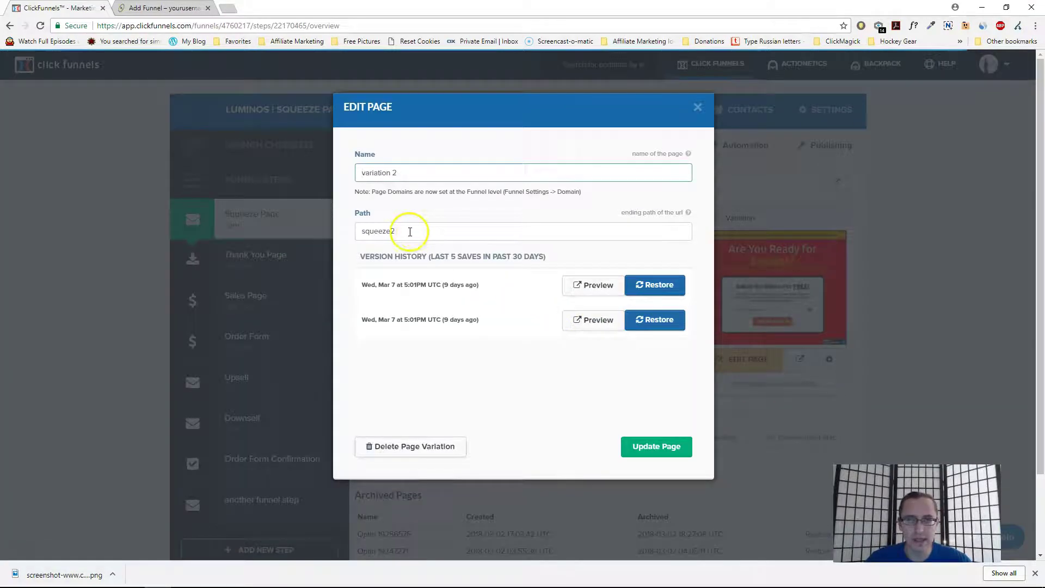
{"action": "left_click_drag", "start_coordinate": [408, 230], "coordinate": [363, 231]}
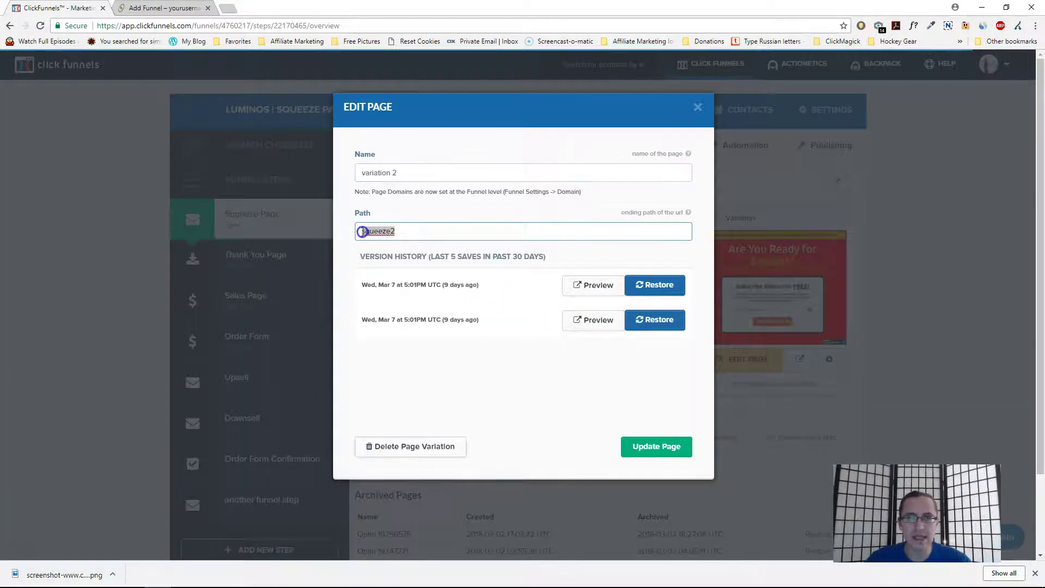
{"action": "left_click", "coordinate": [697, 107]}
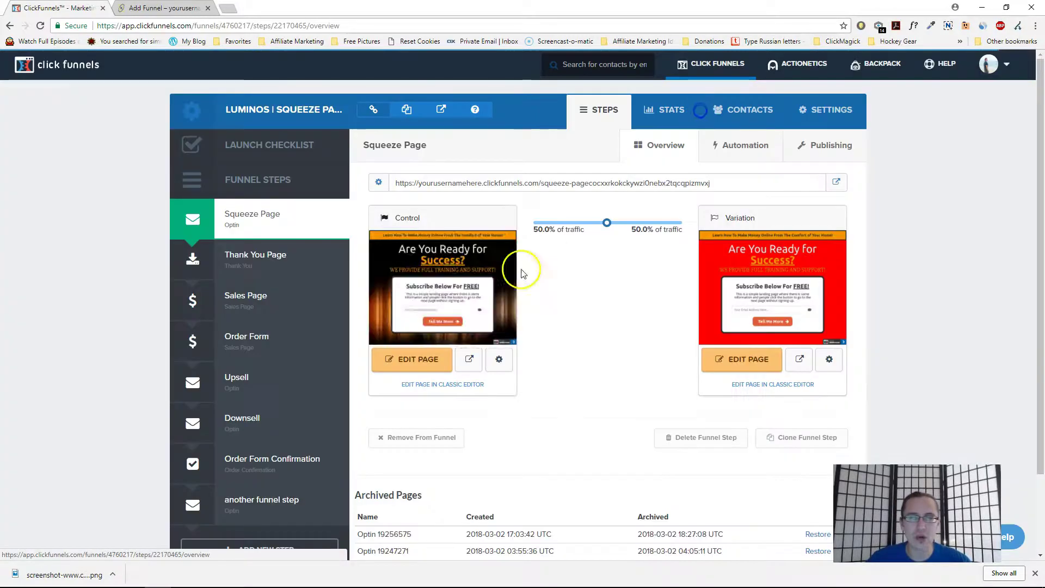
{"action": "left_click", "coordinate": [497, 356]}
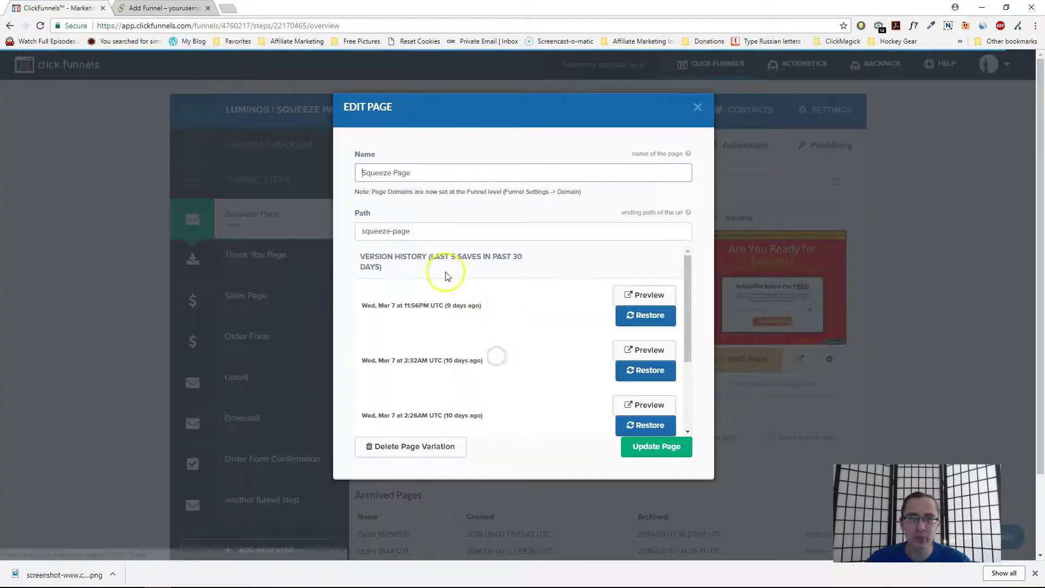
{"action": "left_click", "coordinate": [697, 107]}
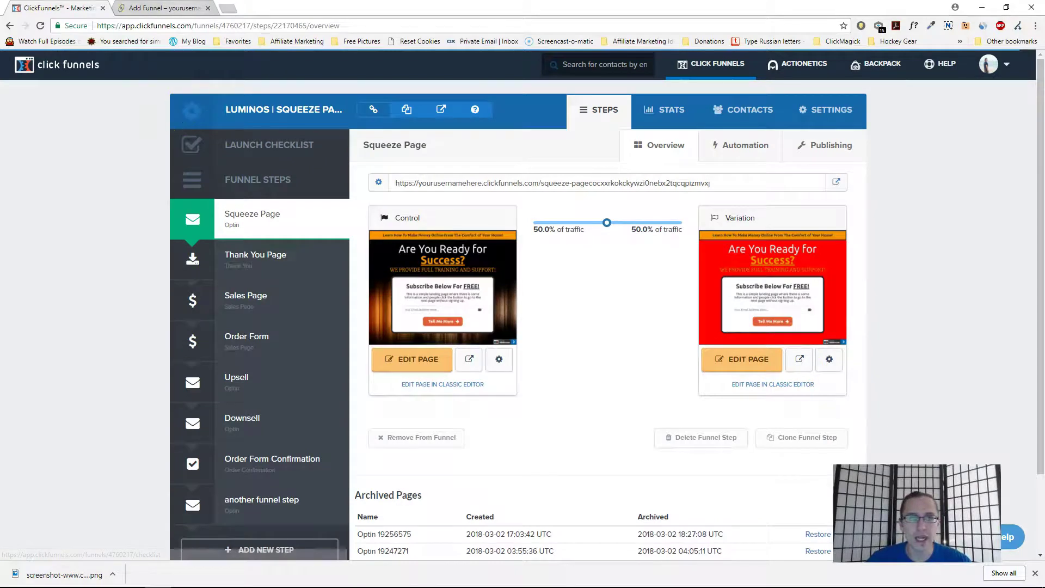
{"action": "left_click", "coordinate": [163, 8]}
{"action": "left_click", "coordinate": [65, 199]}
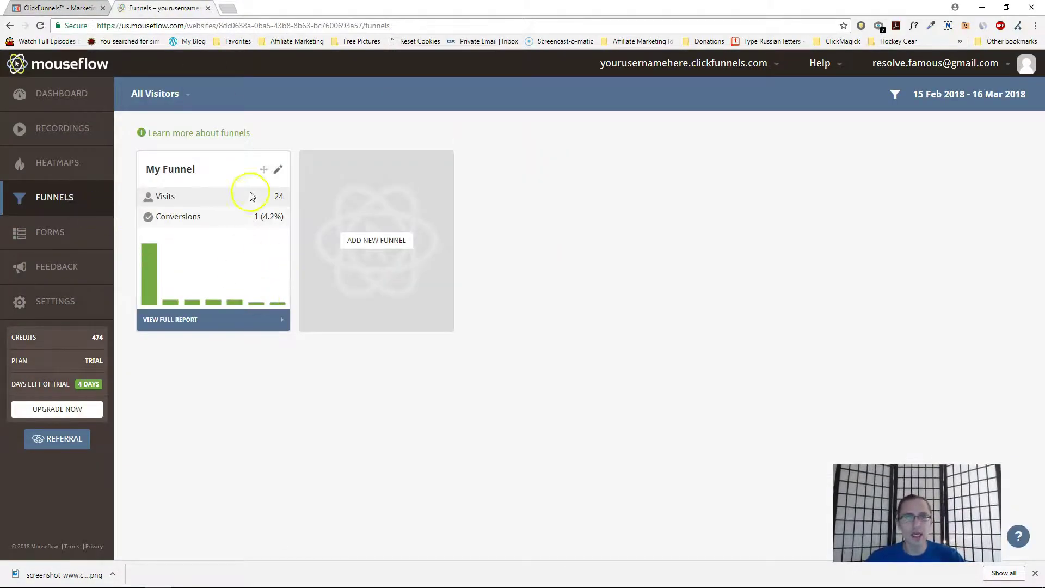
- Open My Funnel's full report, showing seven steps starting at /squeeze-page with 22 dropped (91.7%)
{"action": "left_click", "coordinate": [226, 320]}
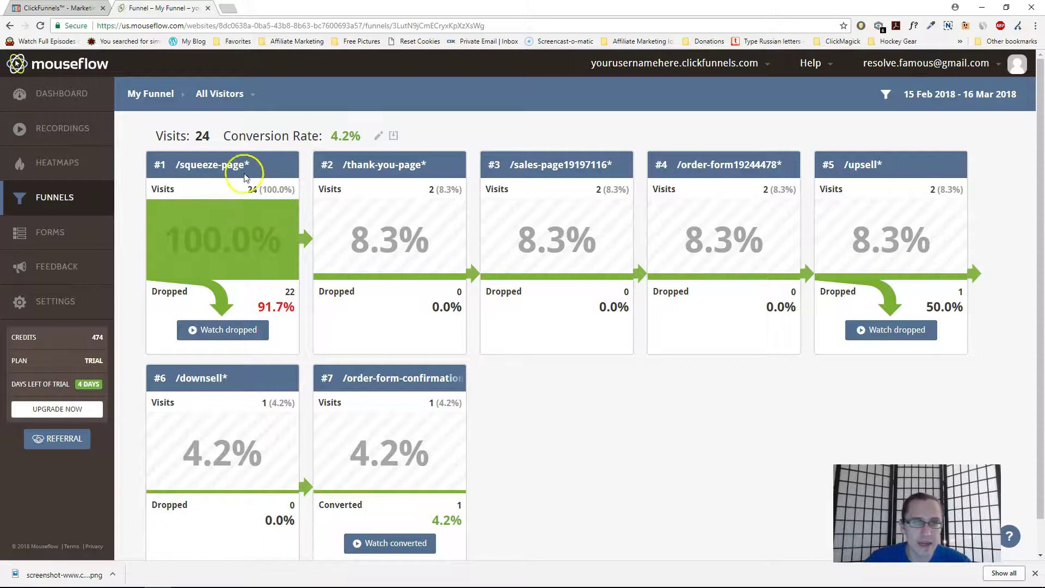